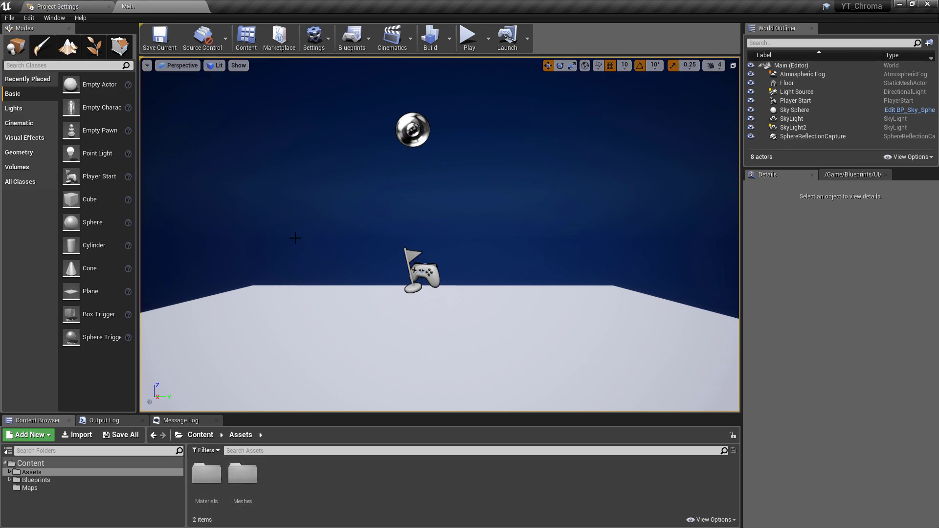
Orbit the viewport to look around the empty level.
right_click_drag(361, 188, 401, 161)
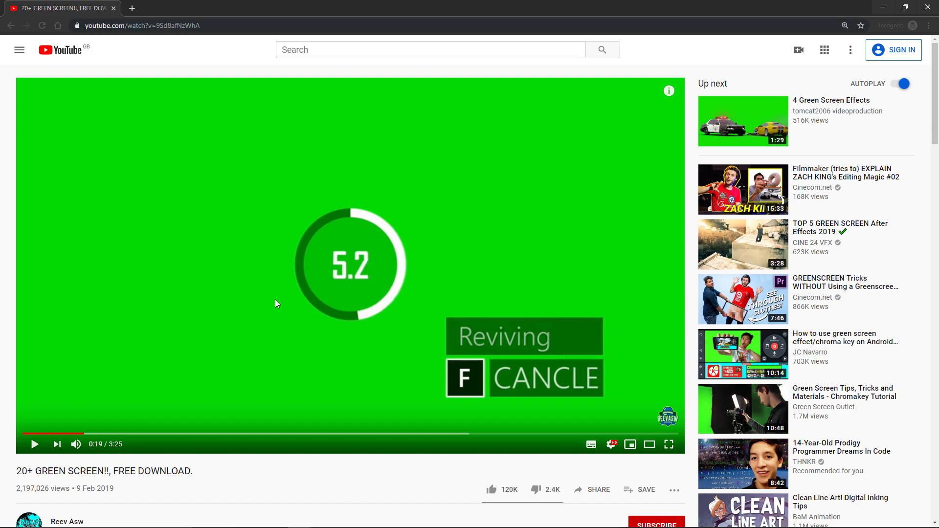
Read the video description, then play the green-screen clip and seek ahead to about 0:58.
scroll(275, 301, "down", 2)
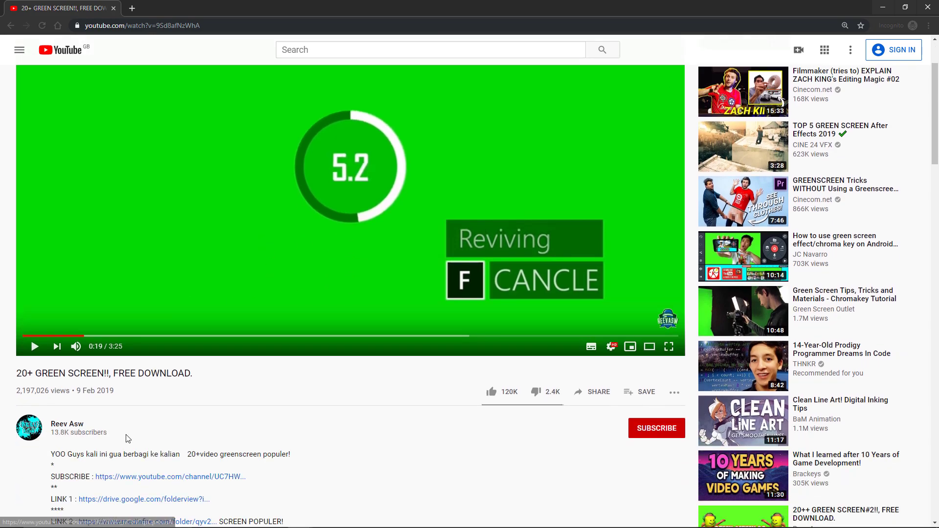
scroll(263, 459, "down", 2)
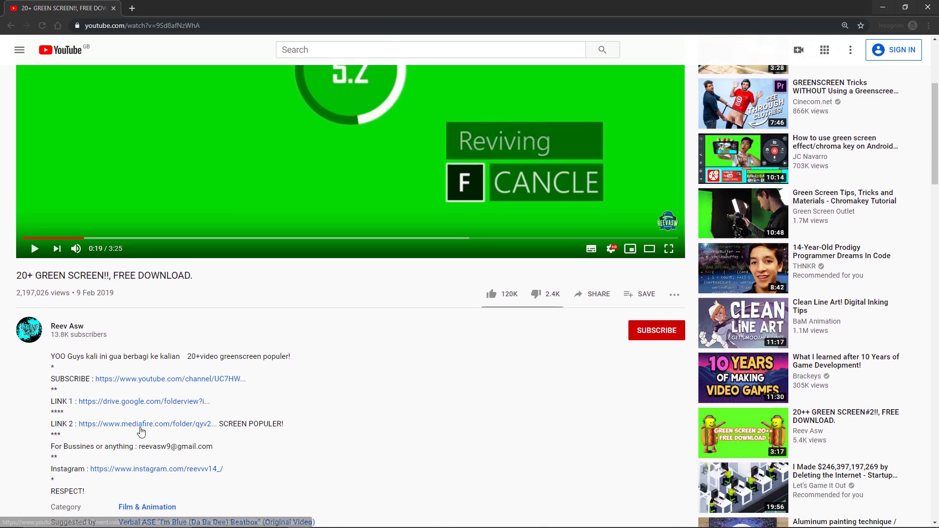
scroll(212, 367, "up", 3)
scroll(209, 367, "up", 1)
left_click(379, 313)
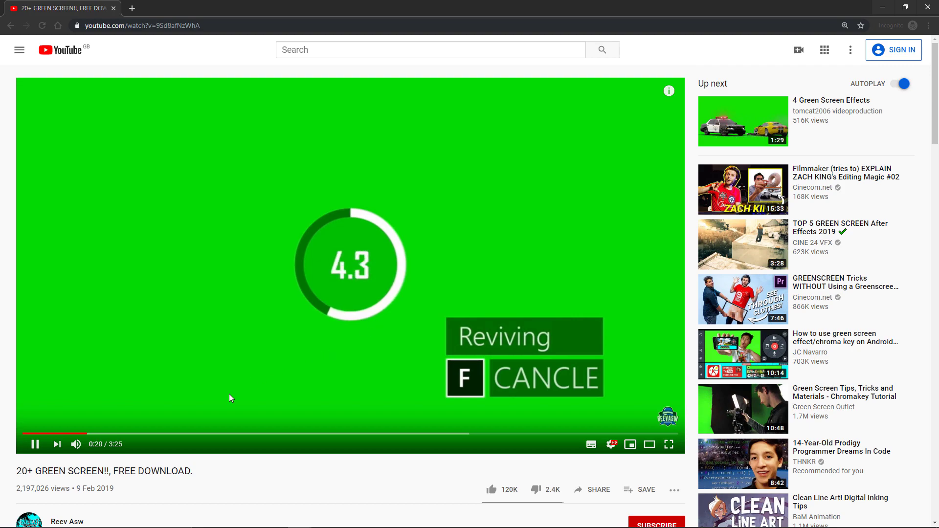
left_click(211, 434)
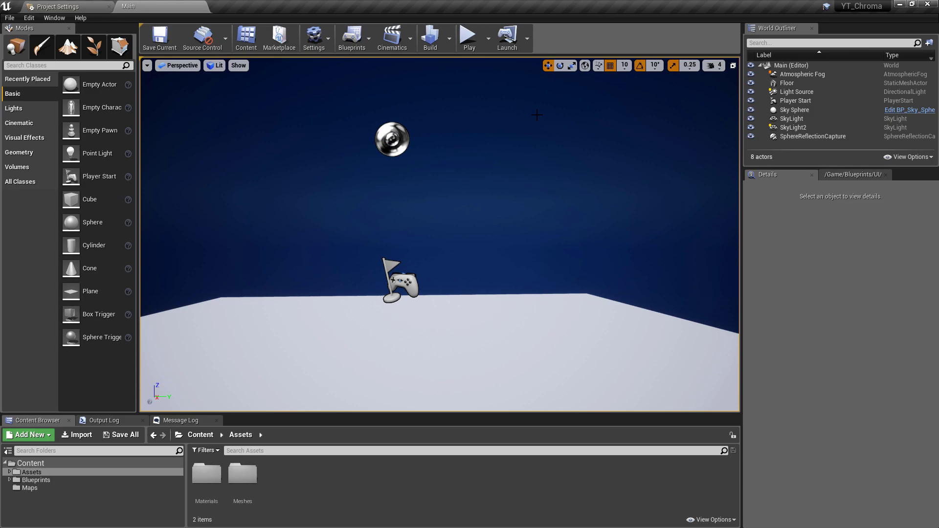
Create a new folder named Movies under Content.
left_click(56, 466)
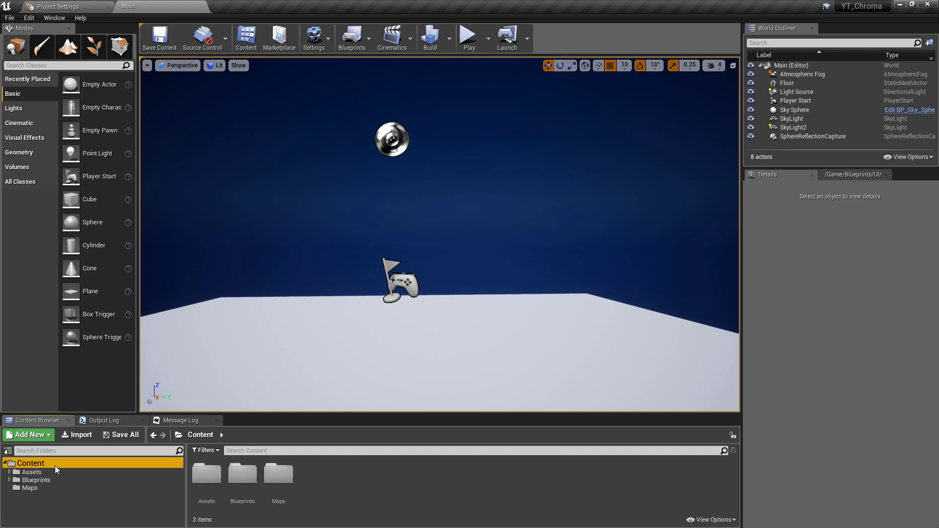
right_click(54, 466)
left_click(100, 252)
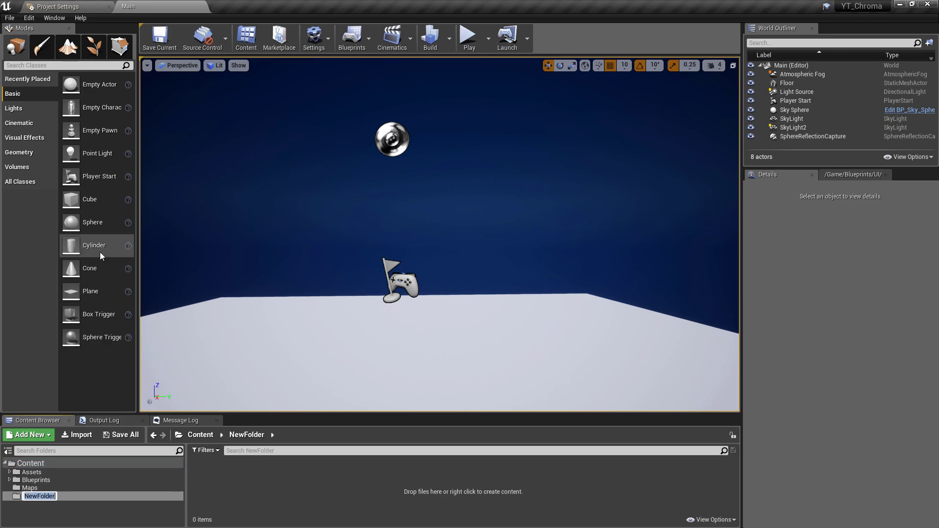
type("Movies")
key("Return")
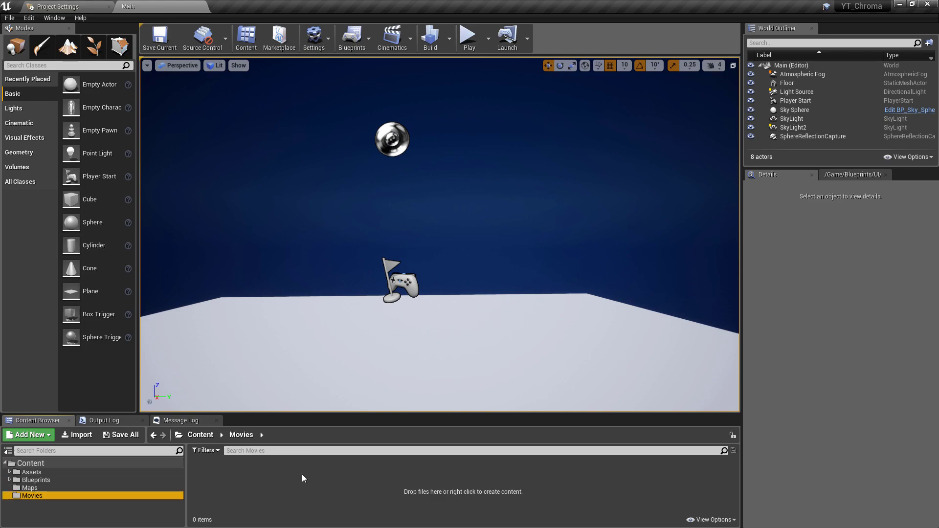
Import the GrnScrn video from the Desktop into /Game/Movies.
right_click(263, 483)
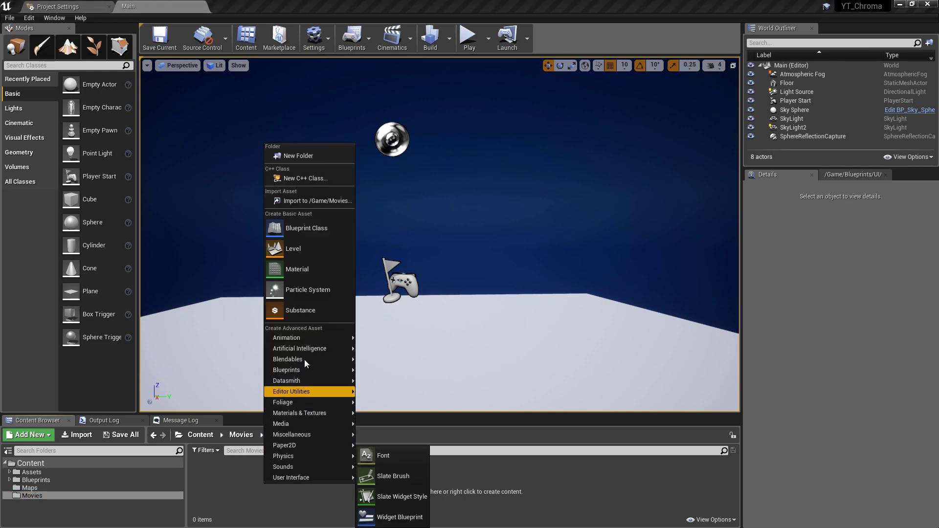
left_click(321, 202)
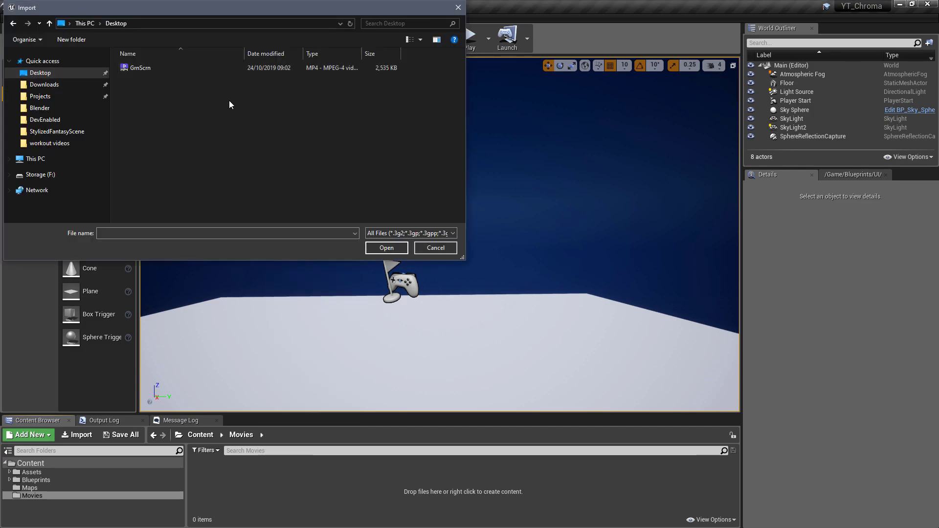
left_click(145, 67)
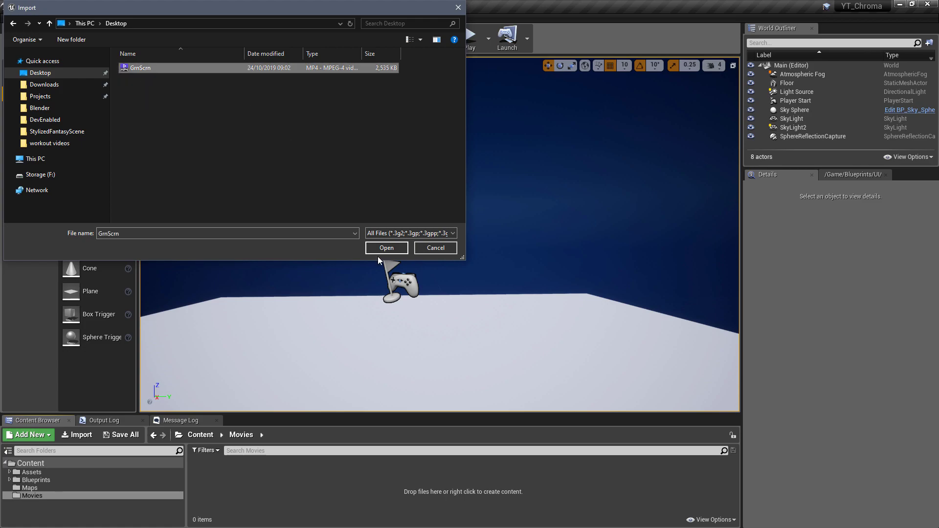
left_click(383, 250)
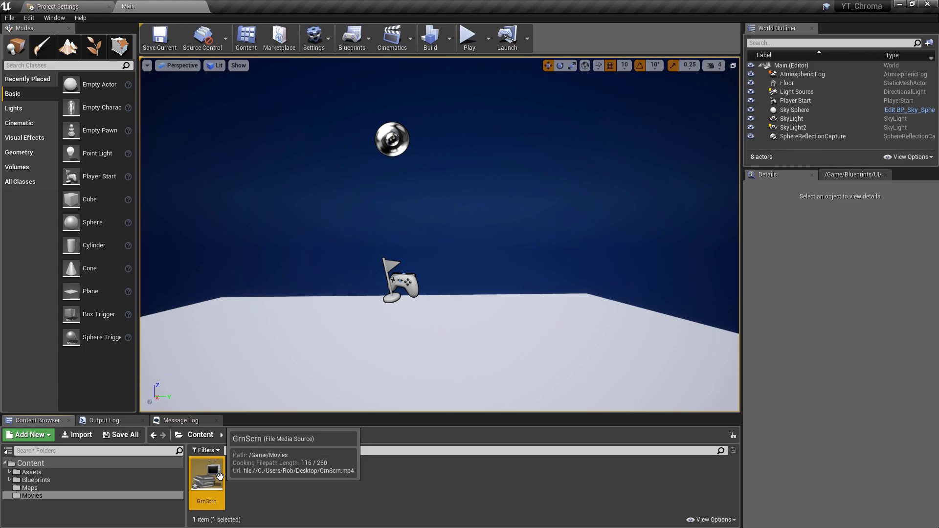
Check the GrnScrn media source's File Path, then go back to the Main level's Movies folder.
double_click(219, 476)
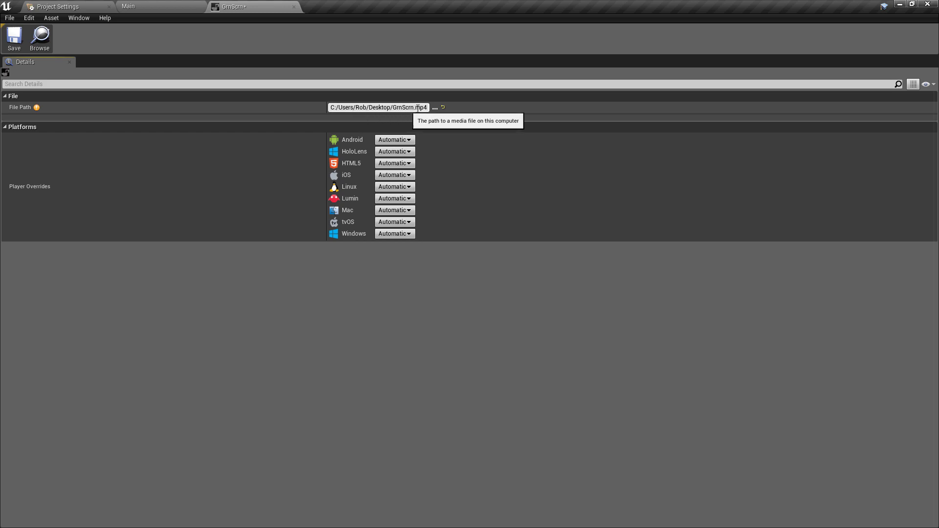
left_click(161, 6)
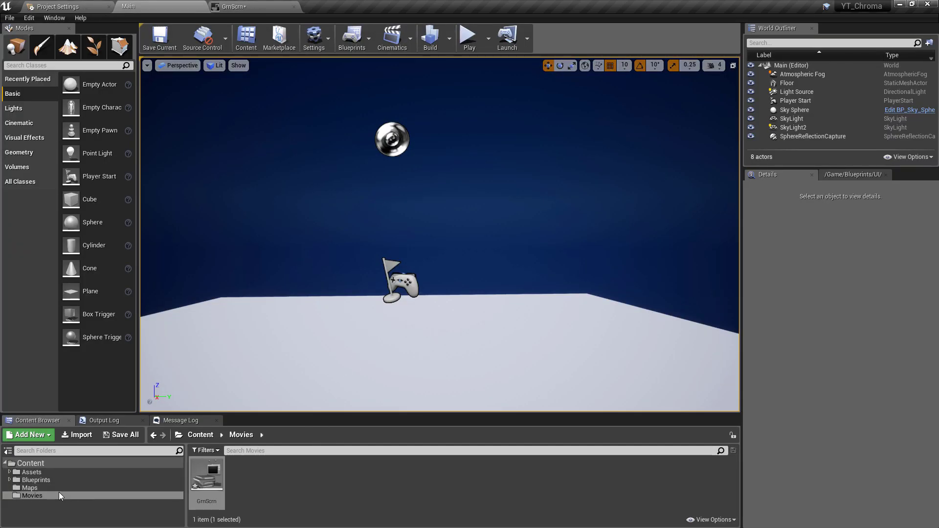
left_click(42, 495)
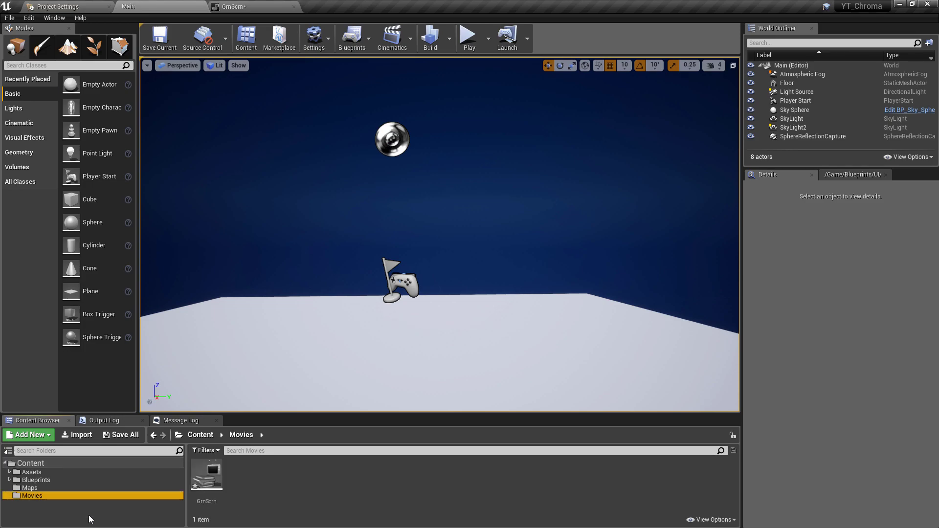
Copy GrnScrn.mp4 from the Desktop into the project's Content\Movies folder using Explorer.
right_click(69, 498)
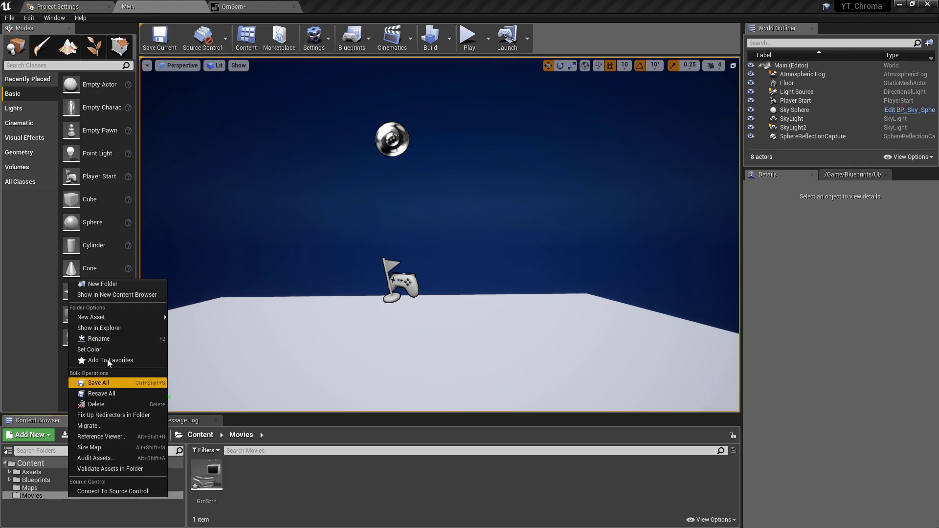
left_click(112, 329)
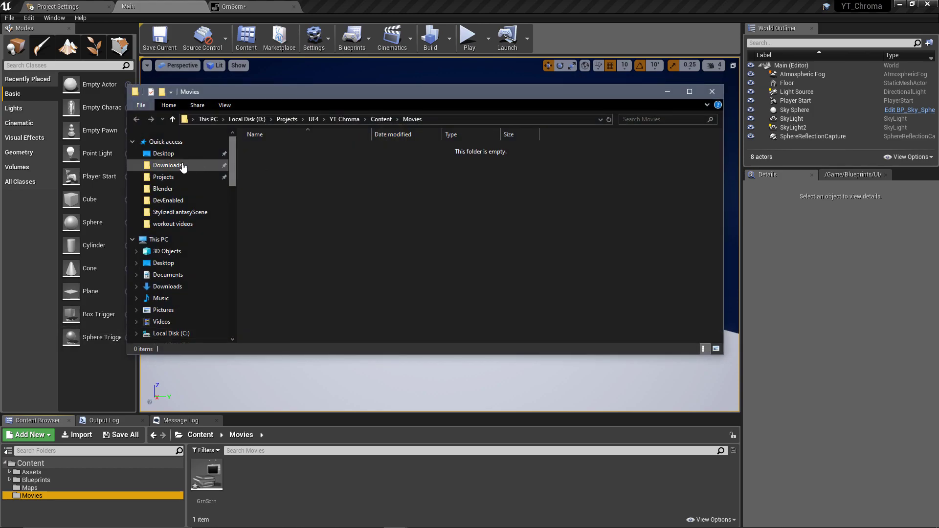
left_click(178, 156)
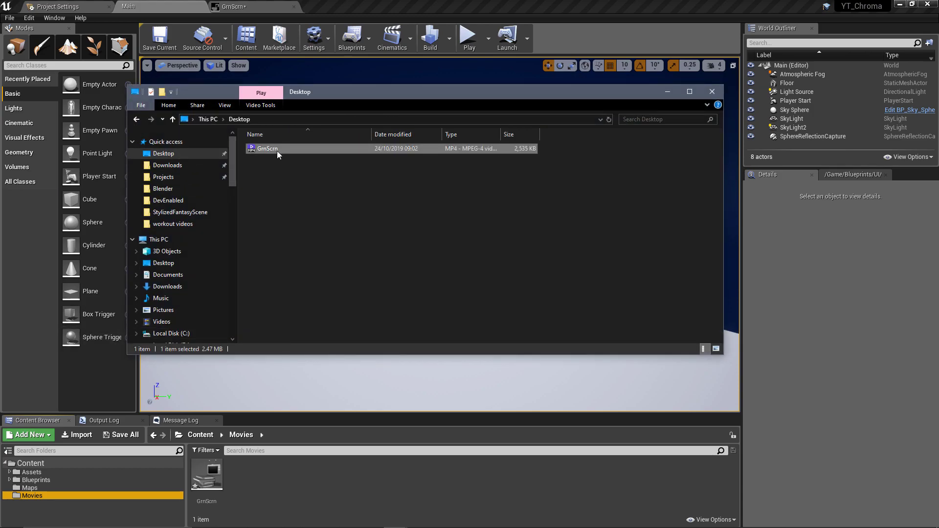
key("alt+Left")
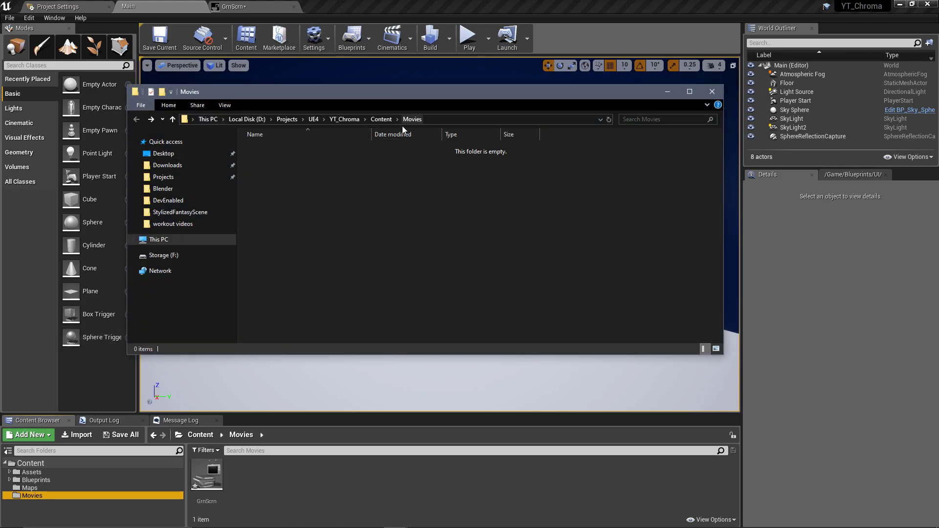
key("ctrl+v")
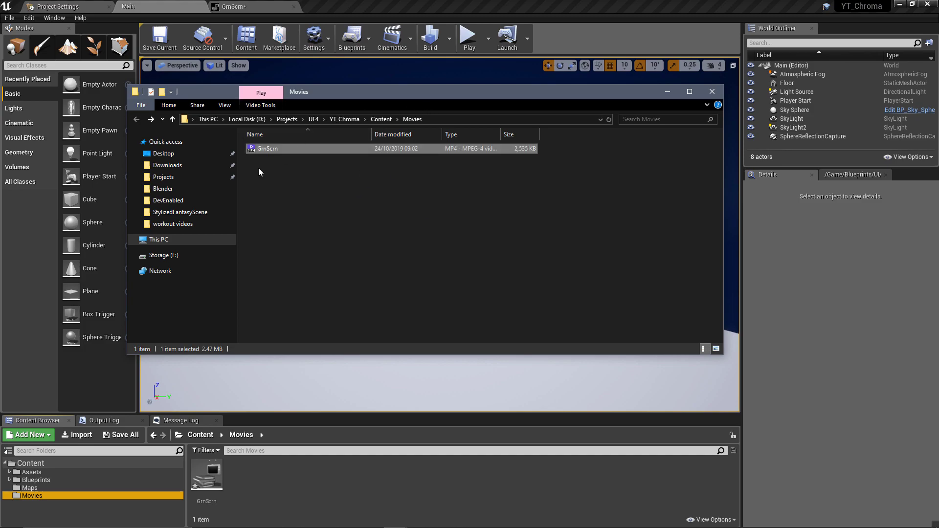
left_click(712, 91)
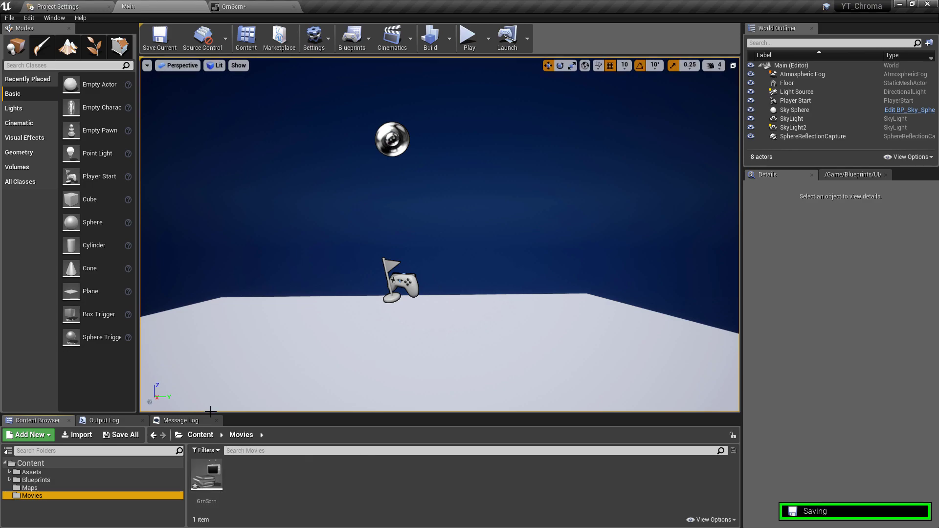
Point GrnScrn's File Path to ./Movies/GrnScrn.mp4 and enable Precache File.
left_click(273, 5)
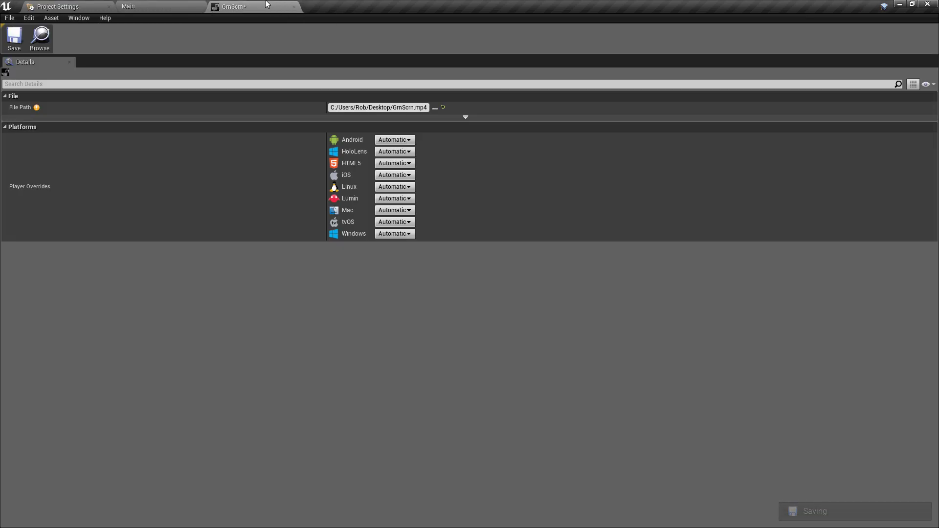
left_click(435, 107)
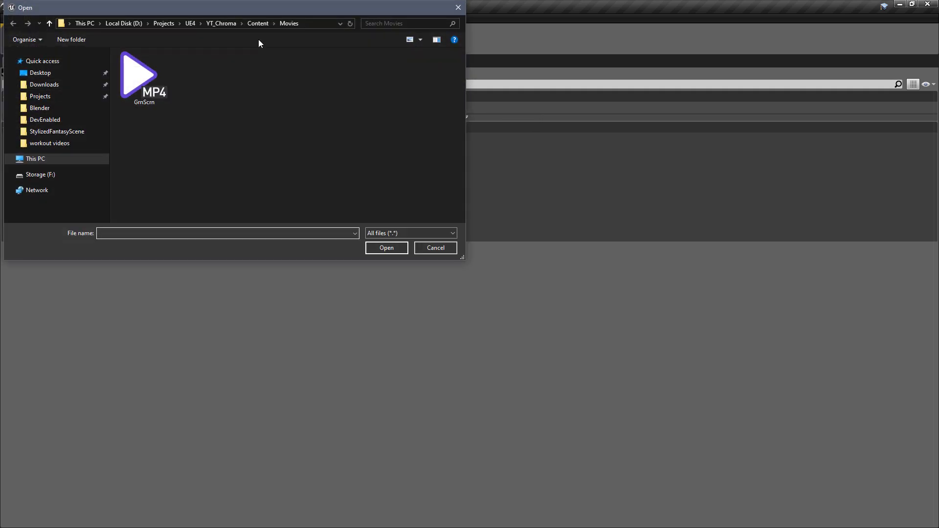
left_click(387, 247)
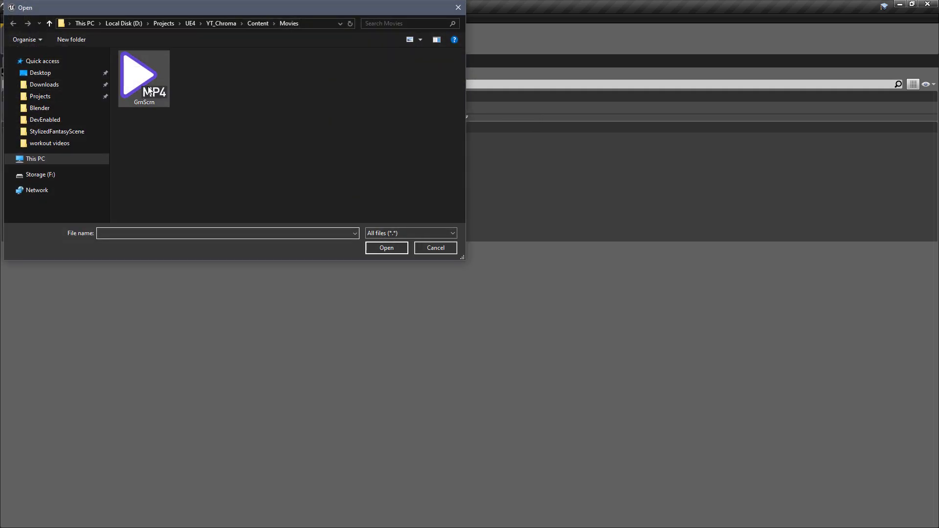
left_click(387, 248)
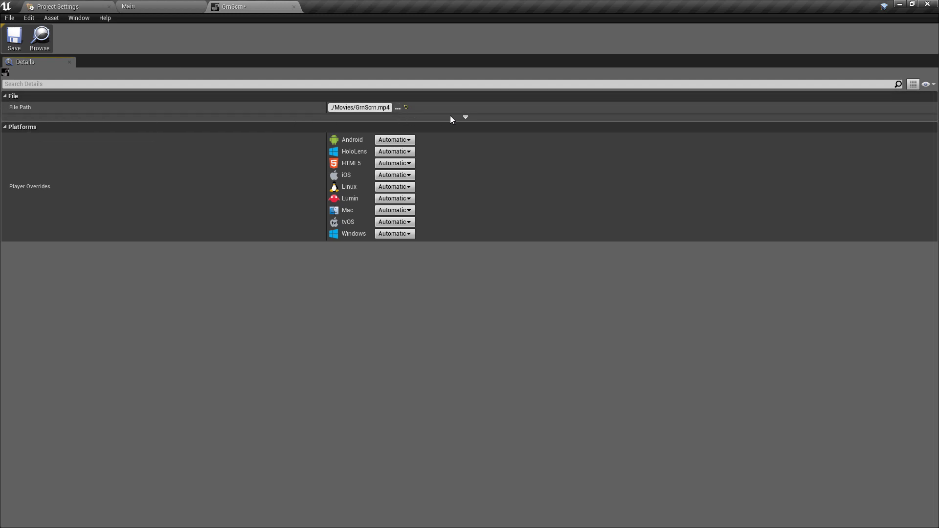
left_click(466, 118)
left_click(332, 125)
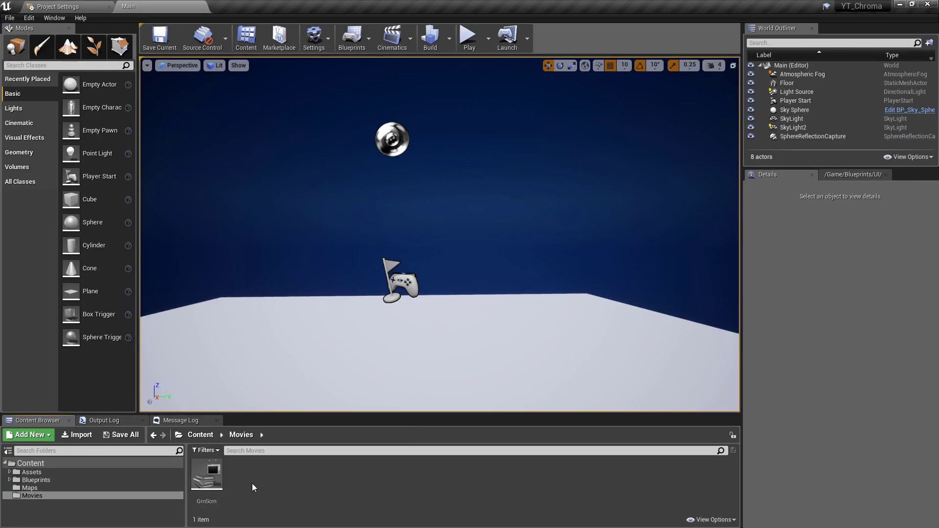
Create the GreenScreenMediaPlayer media player with a linked video MediaTexture and open it.
right_click(265, 485)
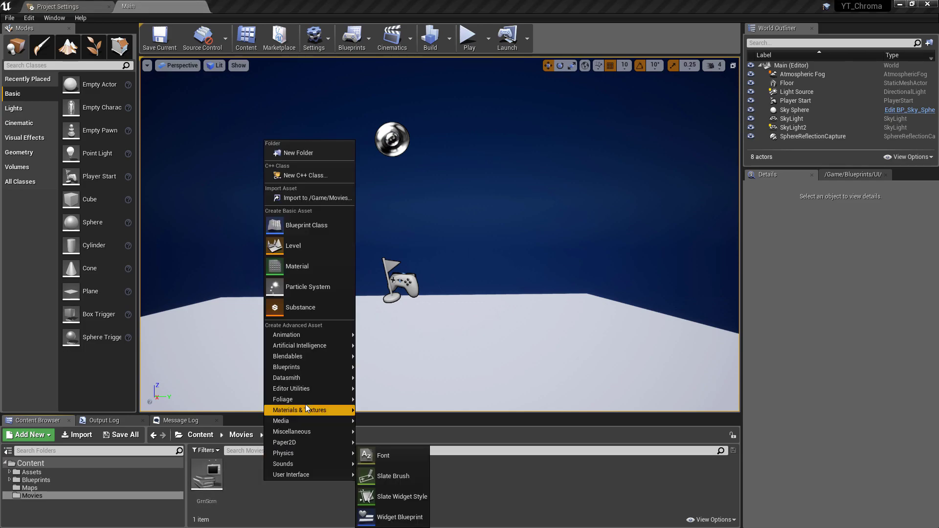
mouse_move(312, 424)
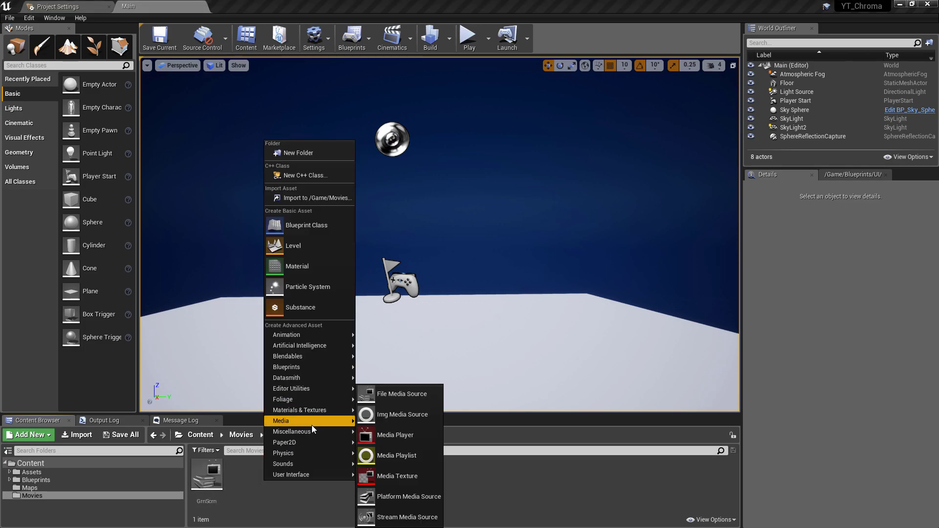
left_click(403, 437)
left_click(379, 248)
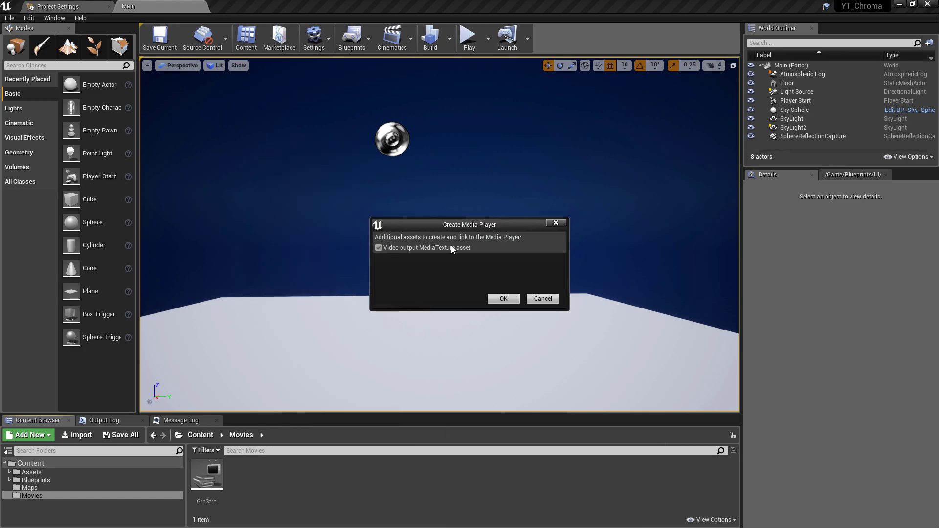
left_click(503, 299)
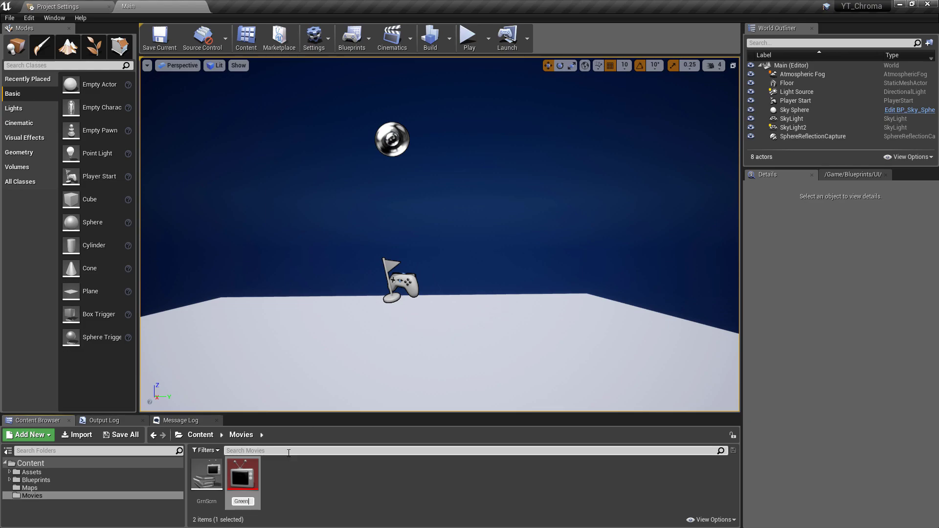
type("GreenScreenMediaPlayer")
key("Return")
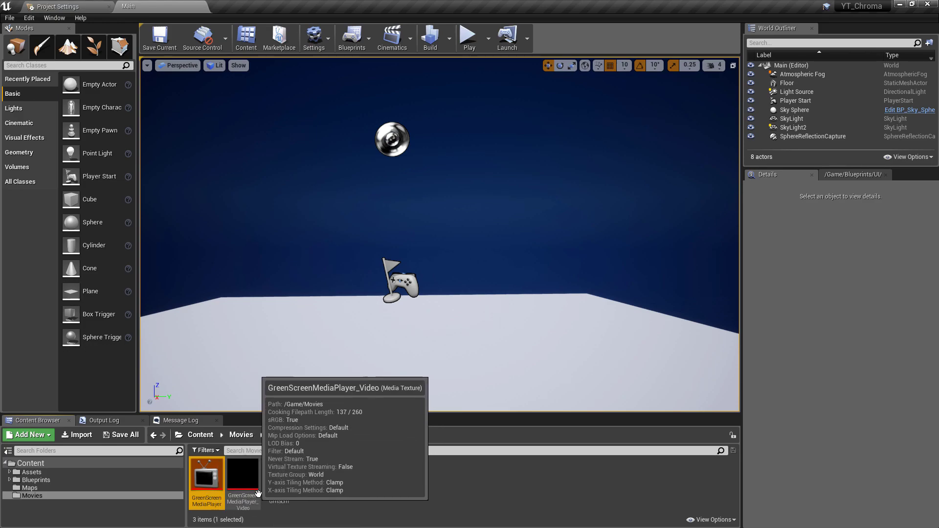
double_click(207, 482)
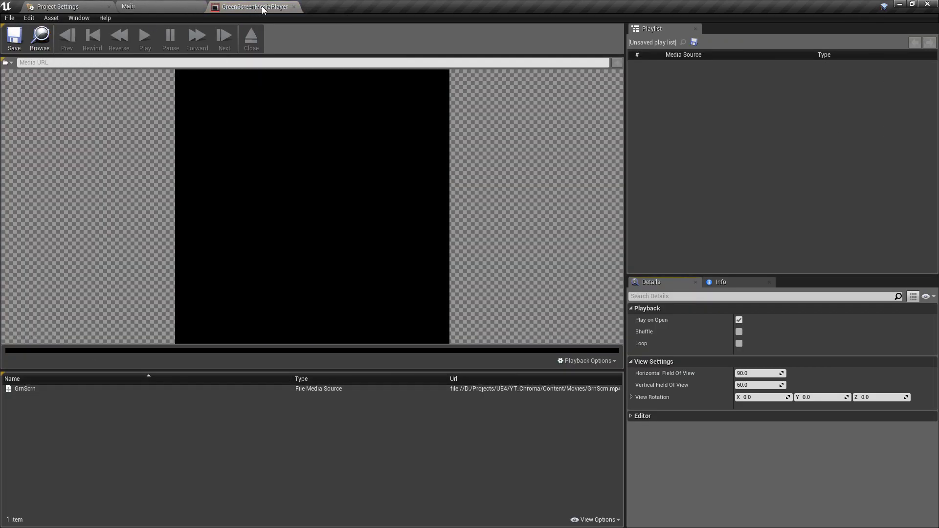
Preview GrnScrn in the media player, pause it, enable Loop, and save.
double_click(31, 390)
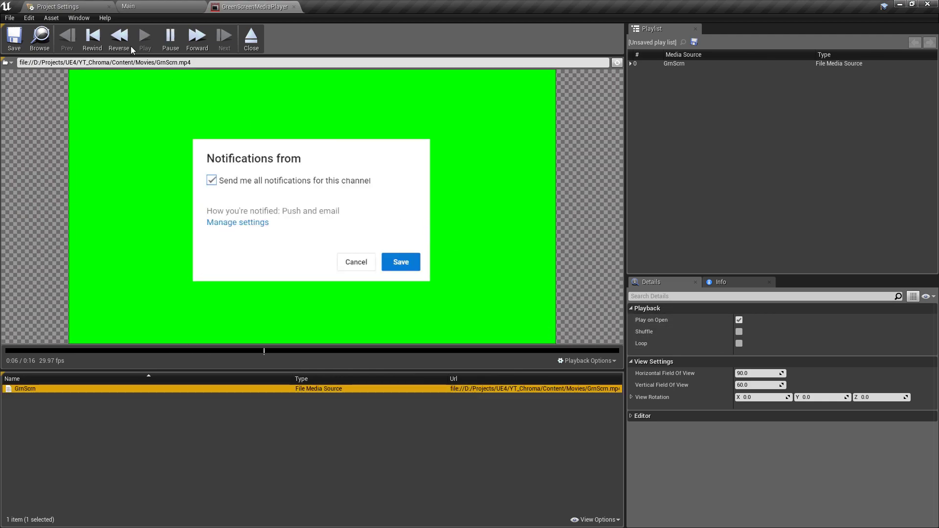
left_click(166, 42)
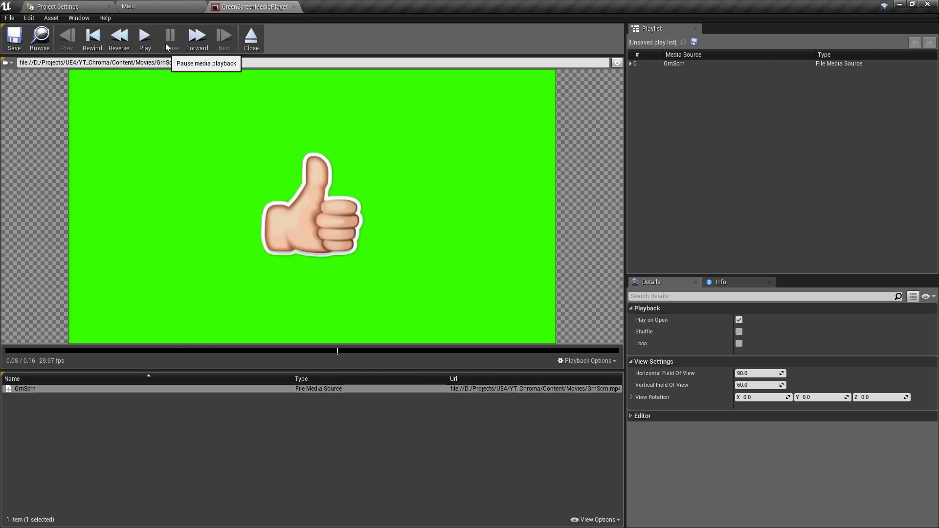
left_click(740, 344)
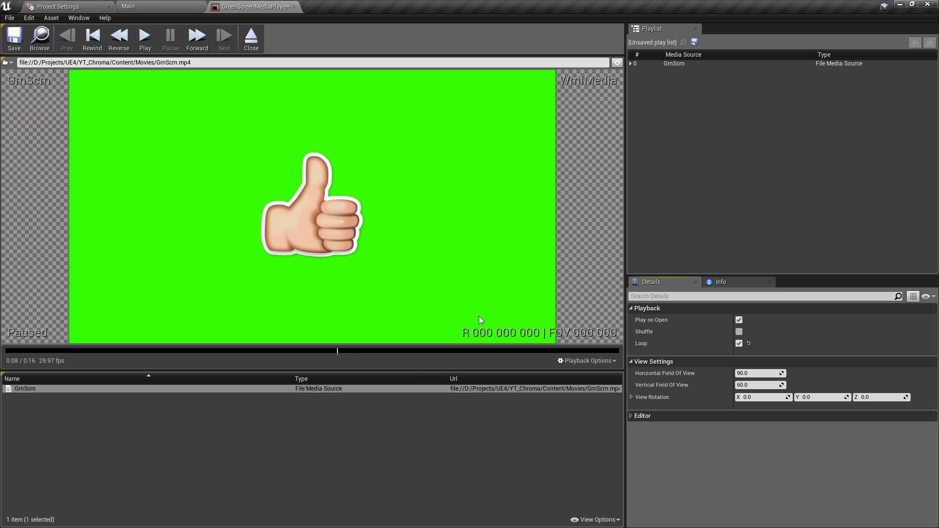
left_click(14, 38)
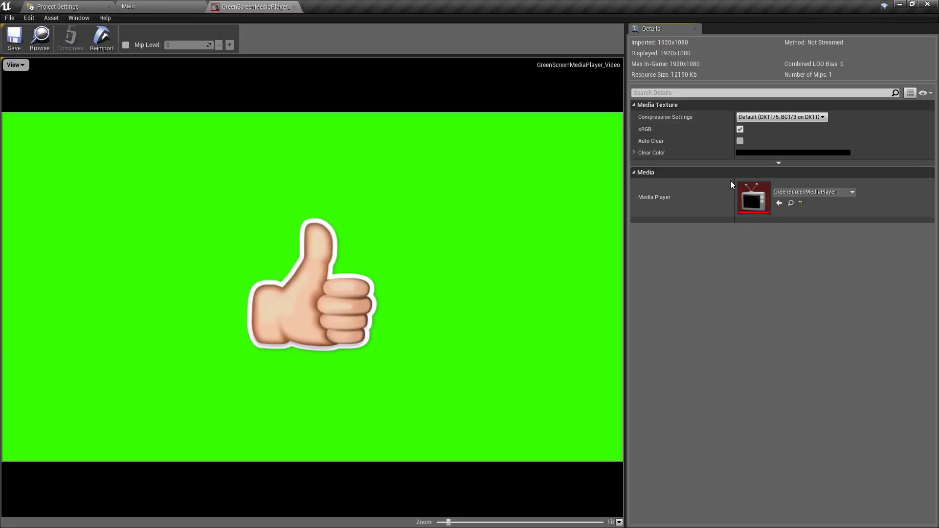
Close the GreenScreenMediaPlayer_Video texture and place a Plane from Modes > Basic in the level.
left_click(635, 152)
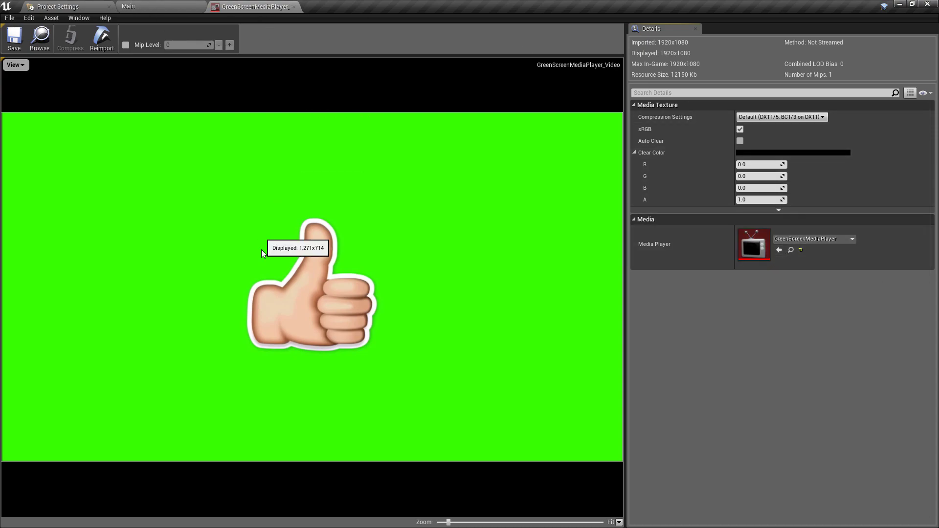
left_click(294, 6)
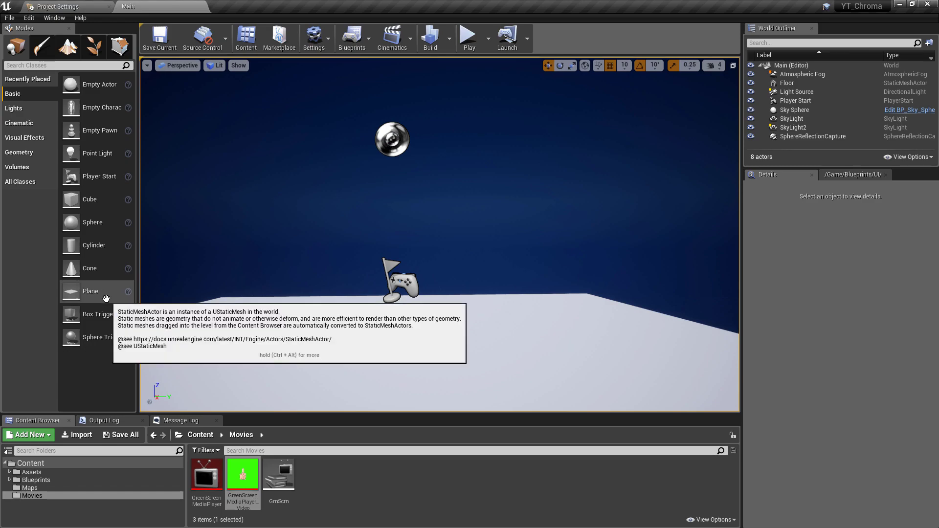
left_click_drag(95, 293, 276, 234)
key("e")
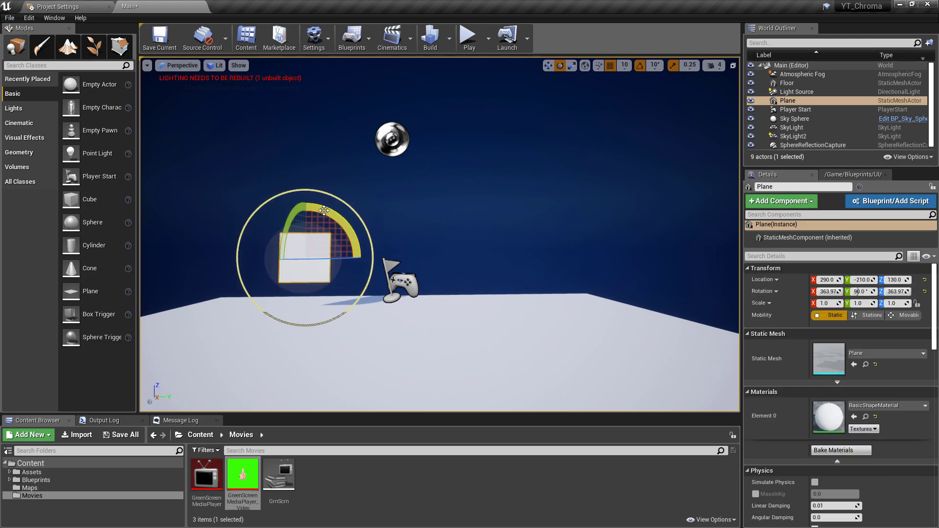
Rotate the plane 90° upright and move the Player Start back to X -310.
left_click_drag(342, 217, 366, 238)
key("w")
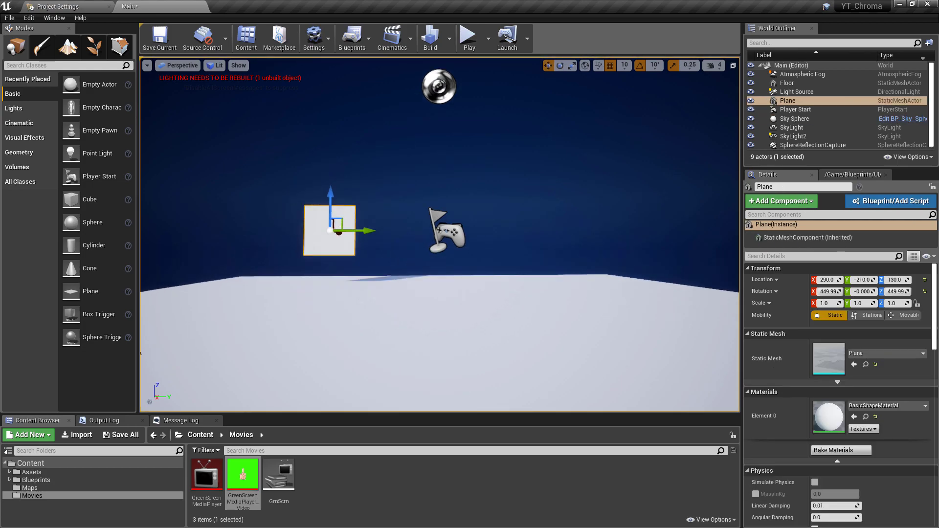
key("f")
right_click_drag(569, 184, 512, 248)
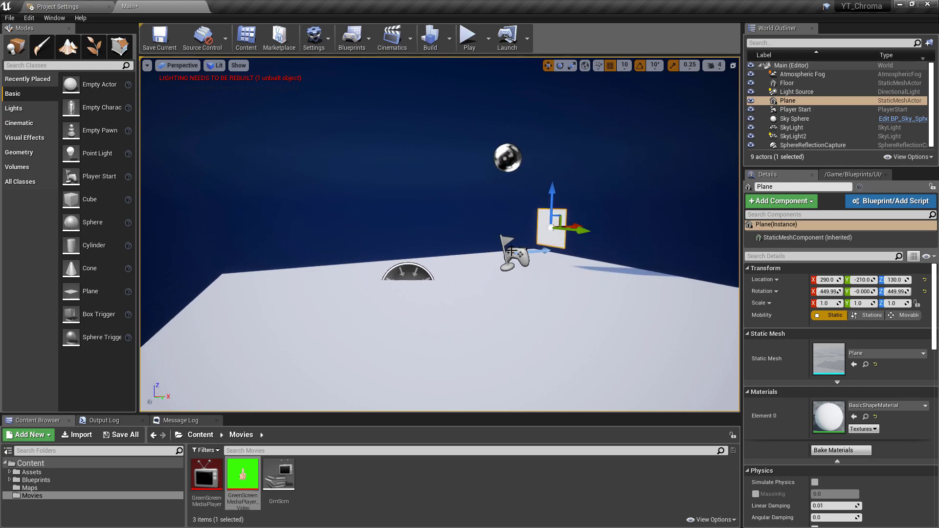
left_click(511, 252)
left_click_drag(533, 254, 357, 276)
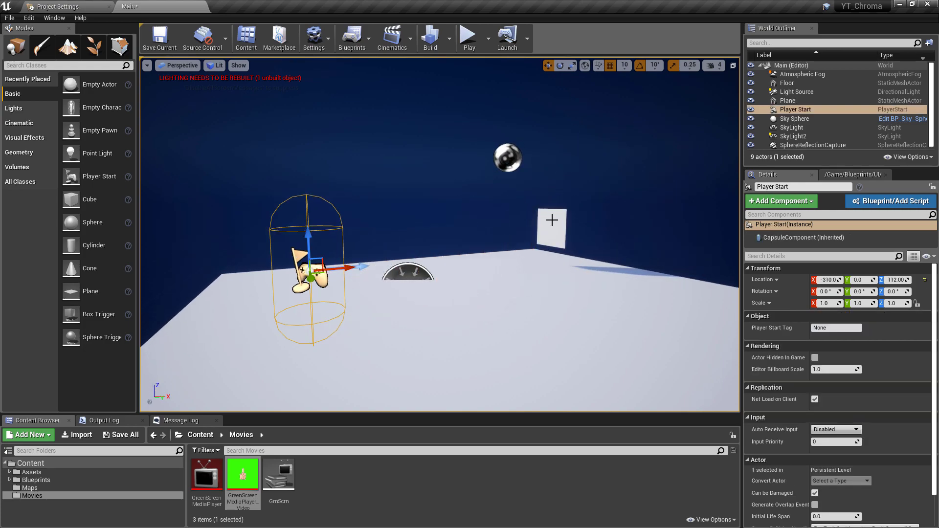
Raise the upright plane to a height of 210.
left_click(552, 221)
key("f")
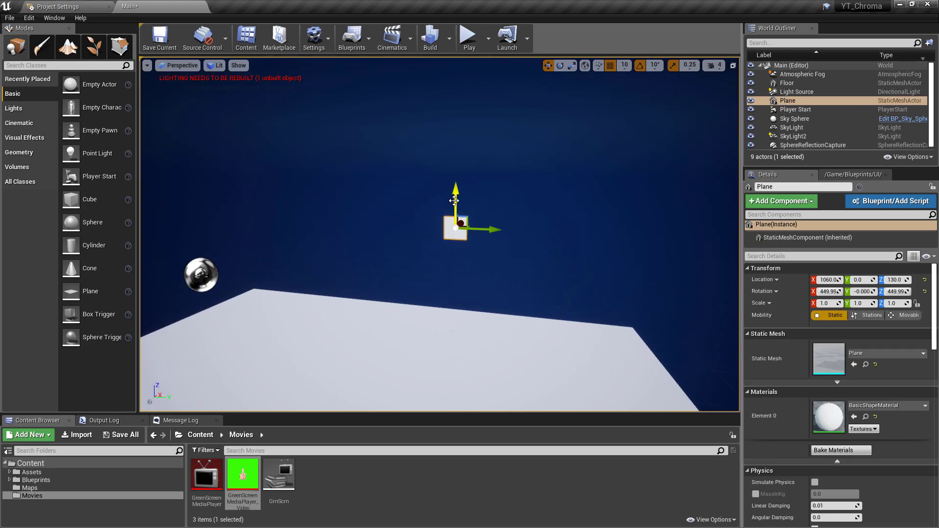
left_click_drag(454, 201, 455, 182)
left_click(826, 303)
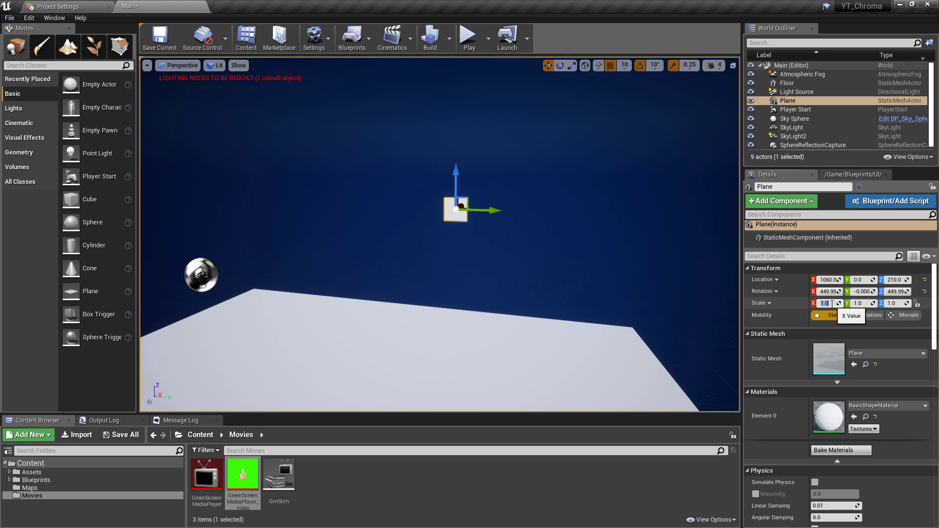
Scale the plane to X 8.0 and Y 4.5 for a 16:9 shape.
type("8")
key("Tab")
type("4.6")
key("Return")
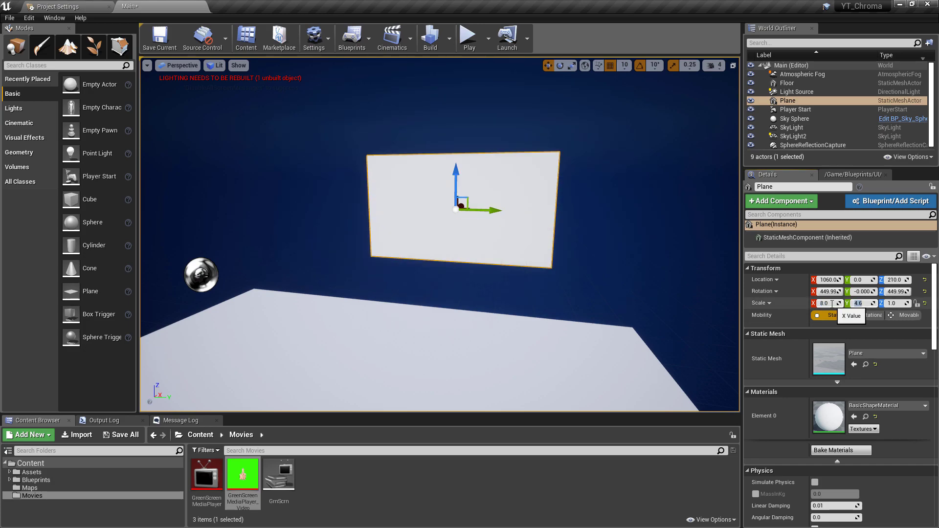
right_click_drag(563, 294, 440, 230)
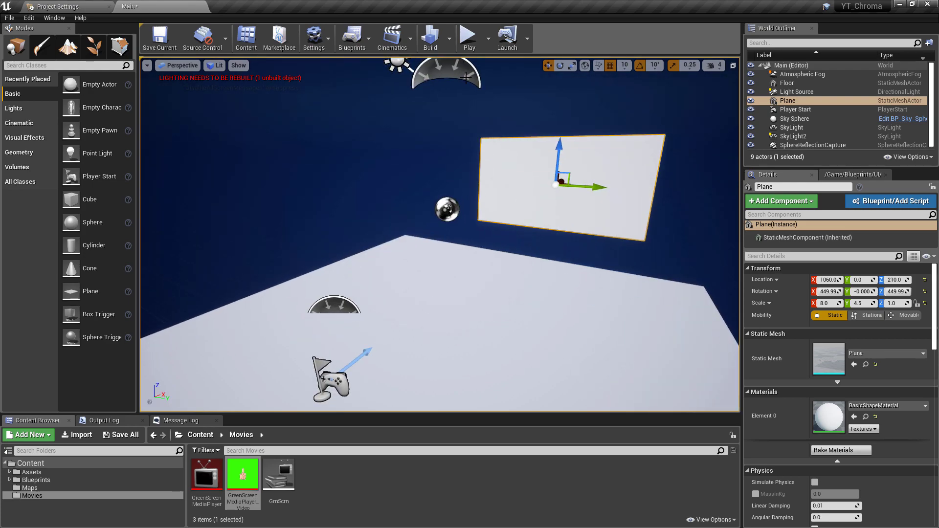
Test-play the level, move the plane closer to X 545, then play and stop again.
left_click(470, 49)
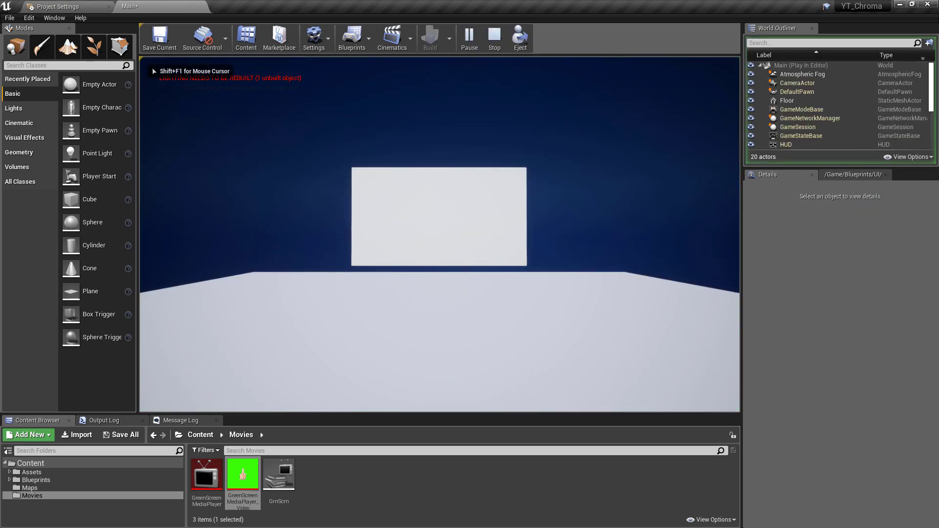
left_click(519, 176)
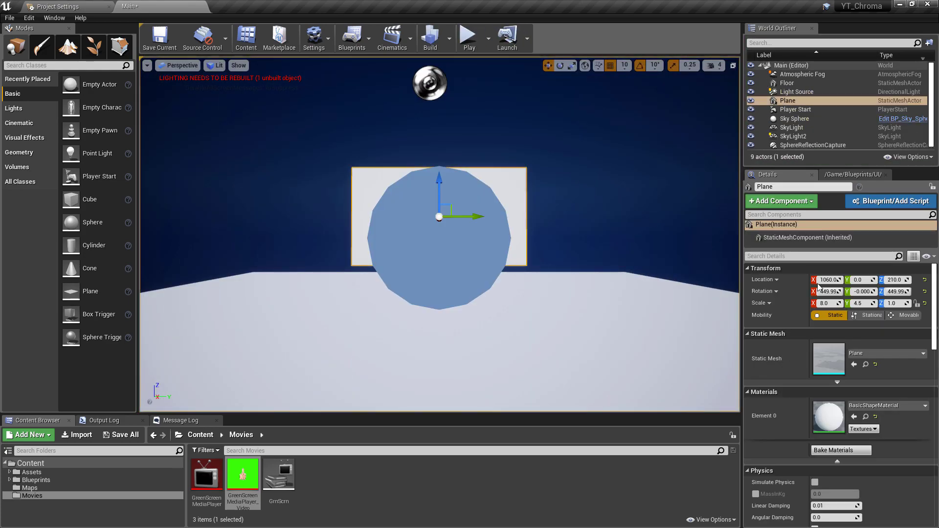
left_click_drag(534, 224, 534, 254, "ctrl")
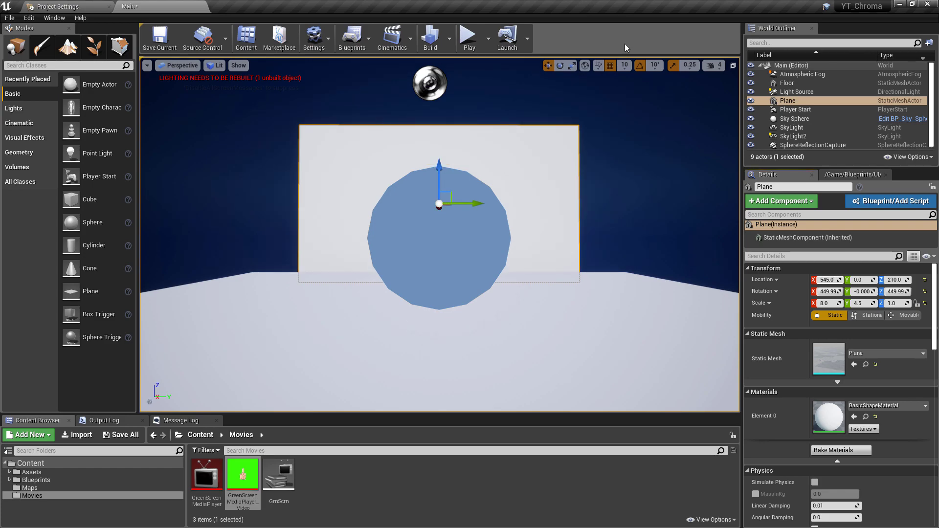
key("alt+p")
key("Escape")
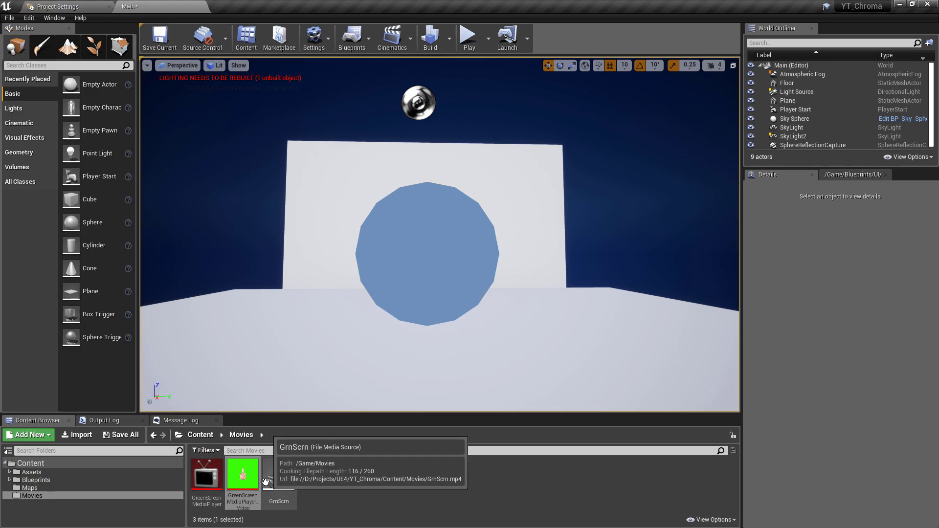
Apply the green-screen video material to the wall plane and select it.
left_click_drag(243, 475, 327, 184)
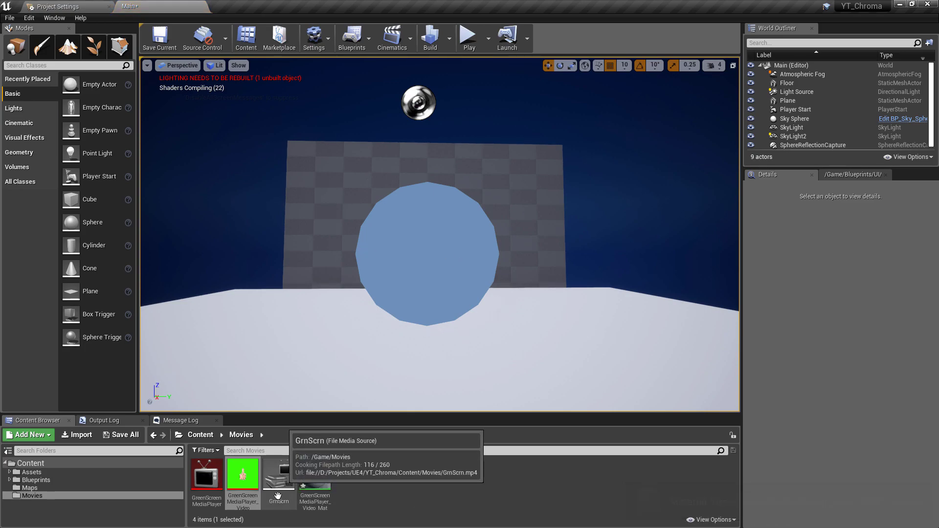
left_click(348, 152)
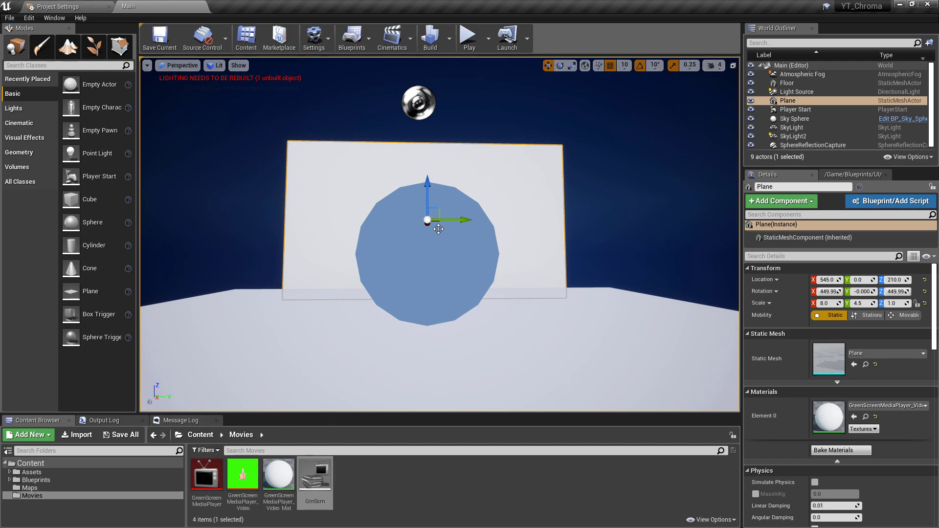
Open the Level Blueprint from the Blueprints menu and return to its Event Graph tab.
left_click(352, 40)
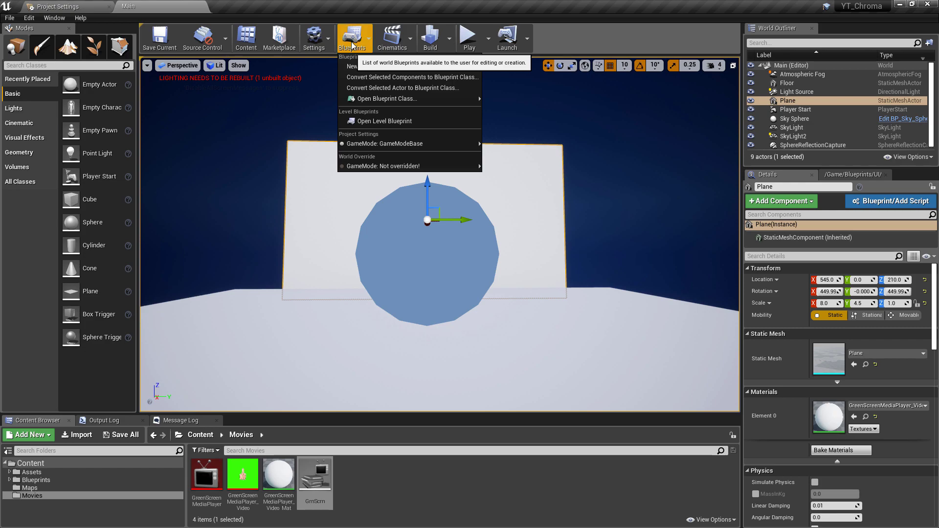
mouse_move(389, 99)
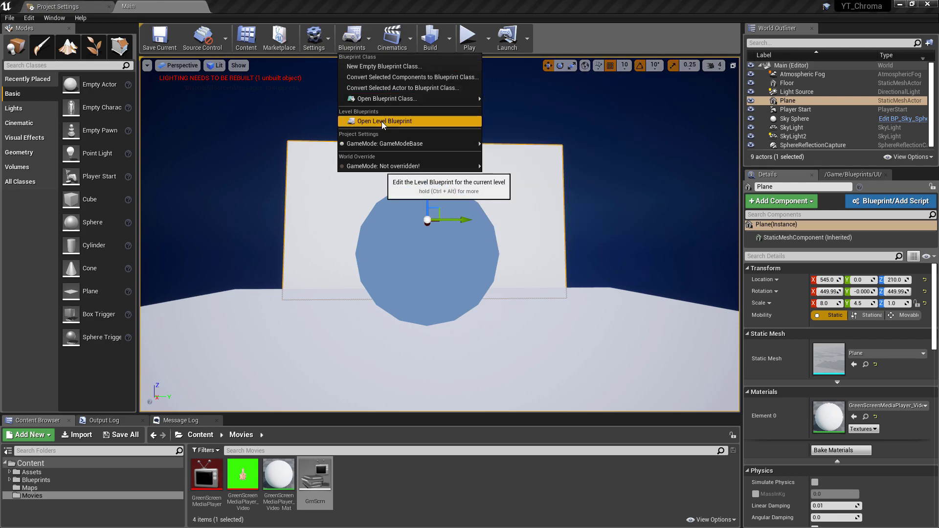
left_click(381, 122)
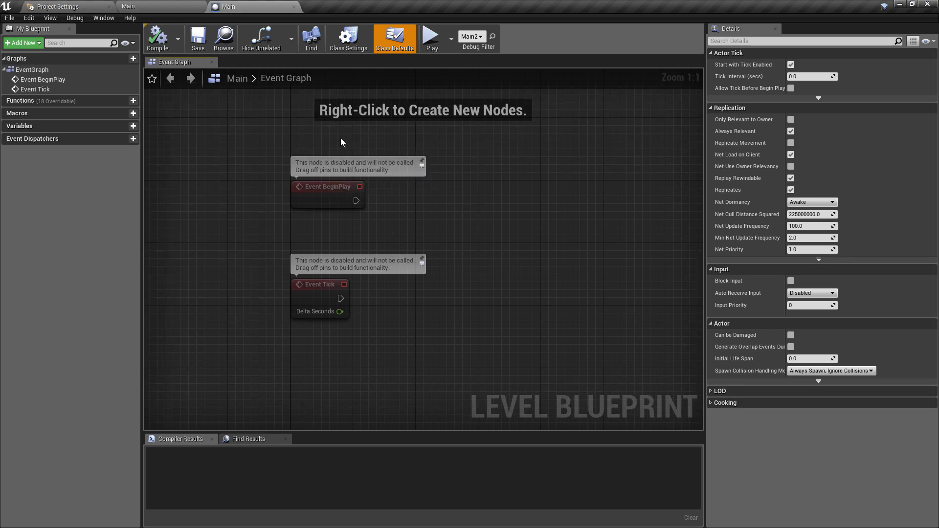
left_click(128, 5)
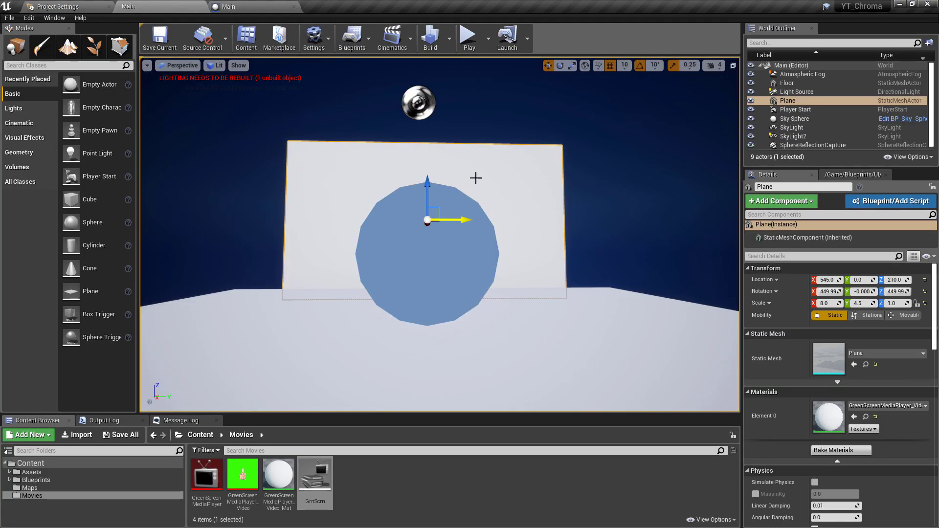
left_click(230, 6)
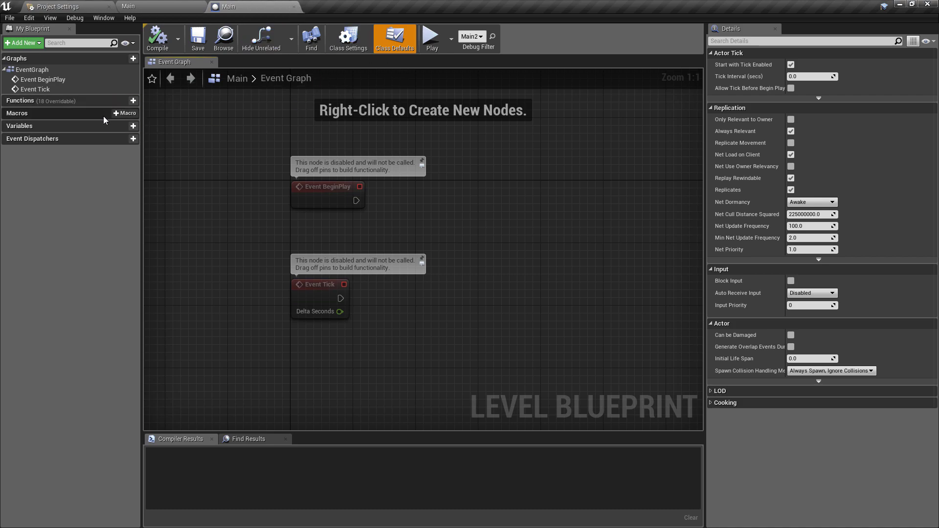
Add a variable named MediaPlayerRef of Media Player object reference type.
left_click(133, 126)
type("M")
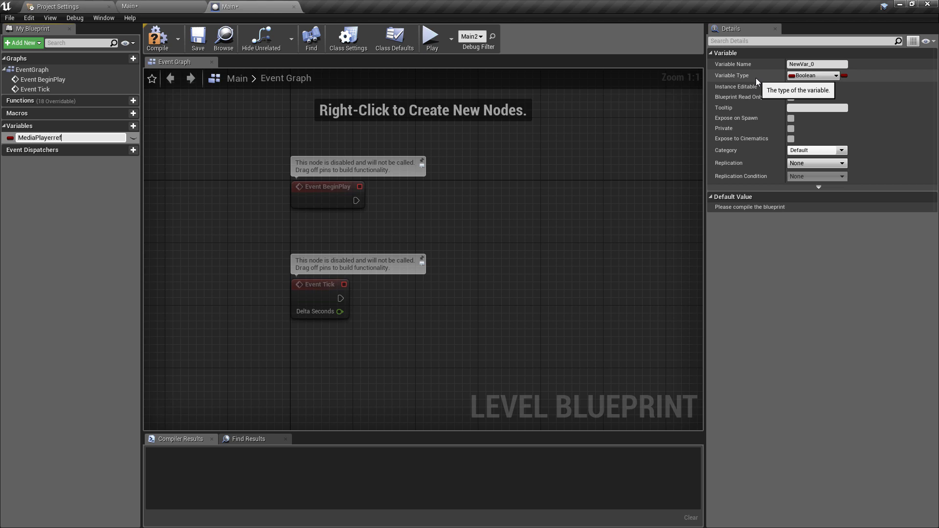
type("ediaPlayerRef")
left_click(837, 75)
type("meduia")
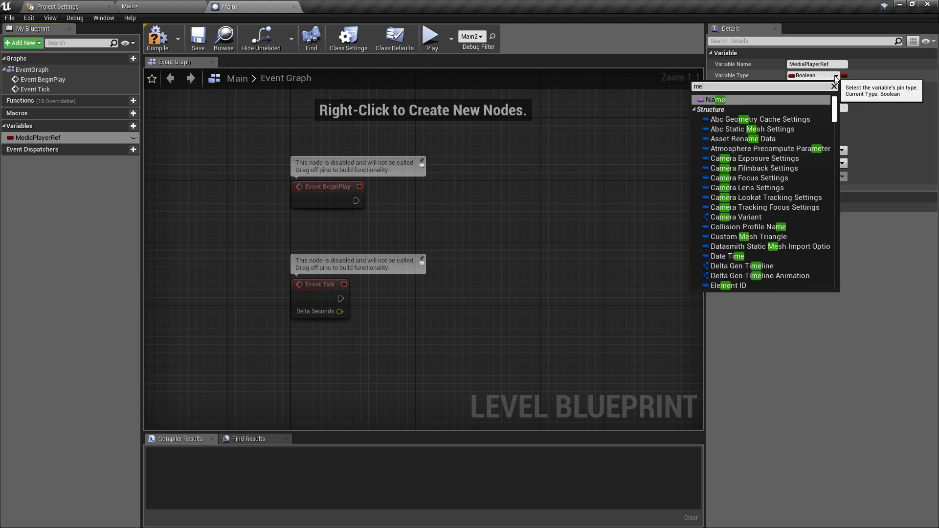
key("BackSpace")
type("iaplayer")
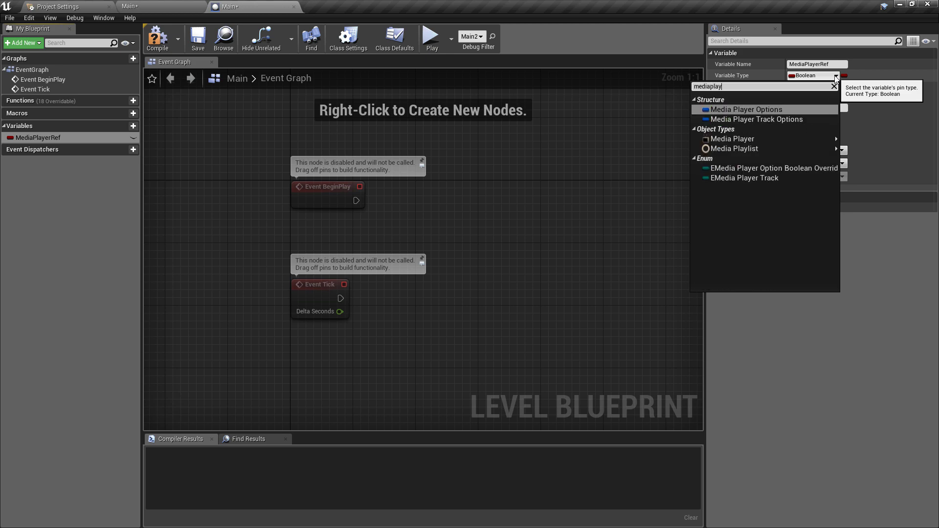
mouse_move(731, 141)
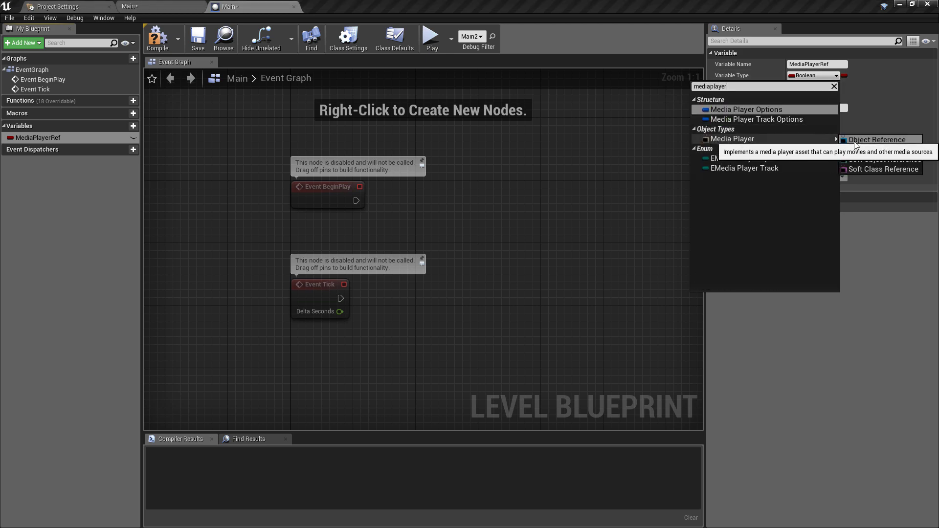
left_click(877, 140)
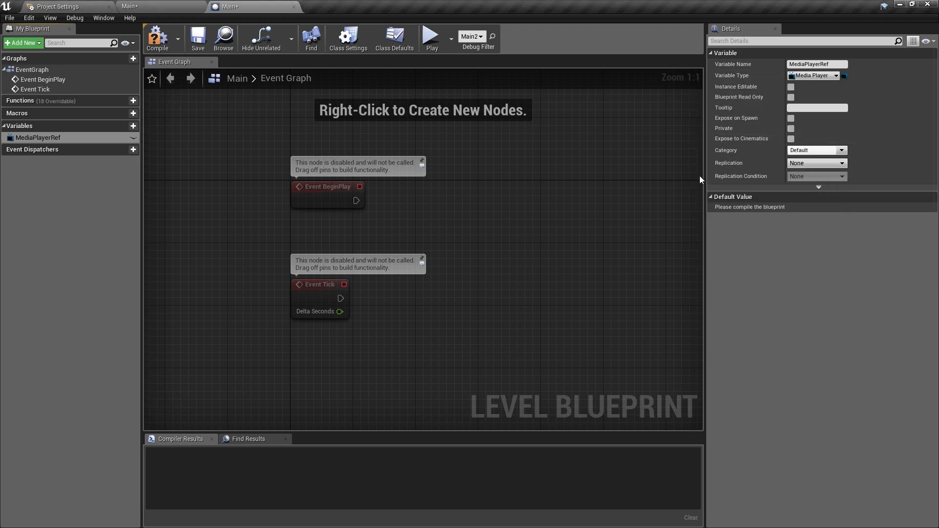
Compile and set MediaPlayerRef's default value to GreenScreenMediaPlayer.
left_click(157, 38)
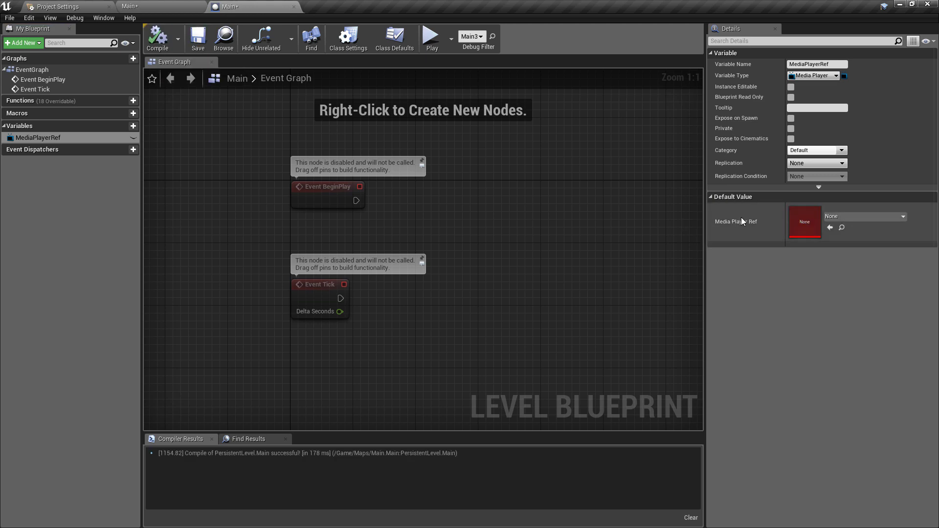
left_click(861, 217)
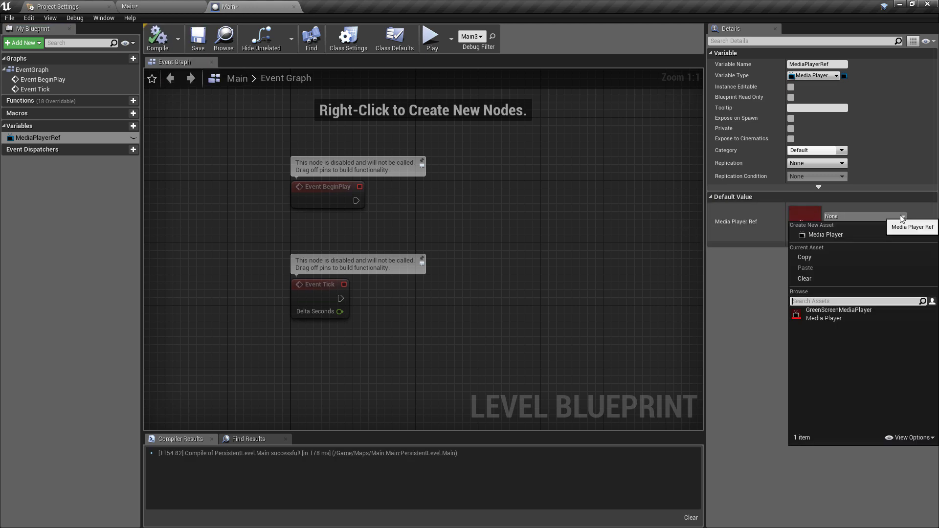
left_click(864, 316)
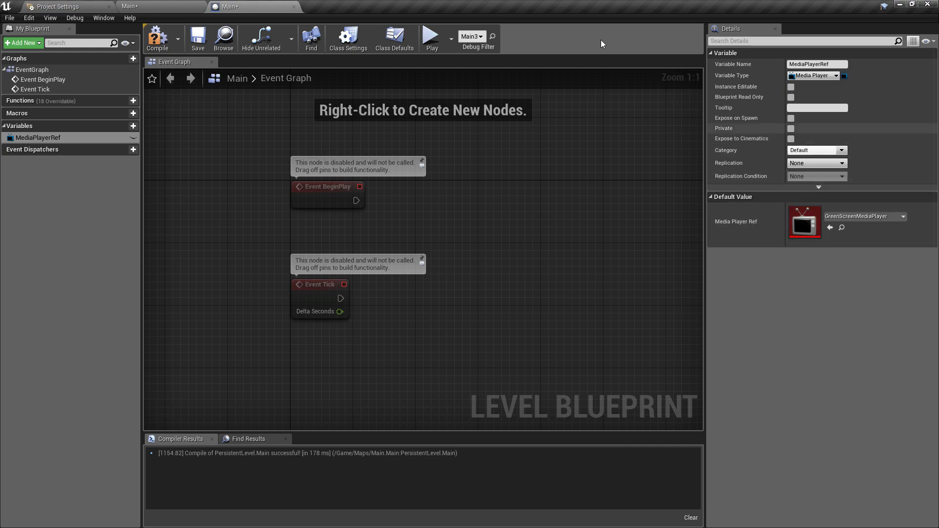
Place a Media Player Ref getter and add an Open Source node using GrnScrn as media source.
left_click(157, 37)
left_click_drag(38, 137, 424, 238, "ctrl")
left_click_drag(483, 243, 536, 215)
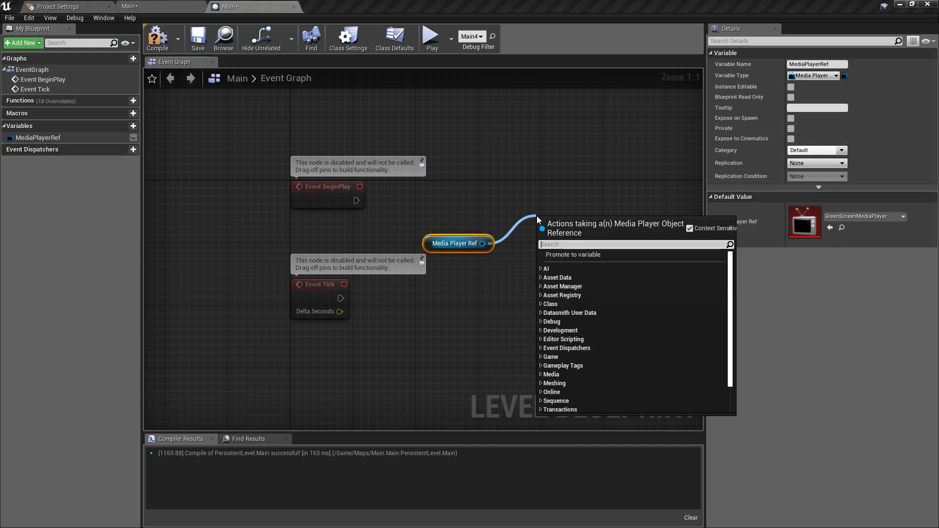
left_click(571, 278)
left_click(472, 245)
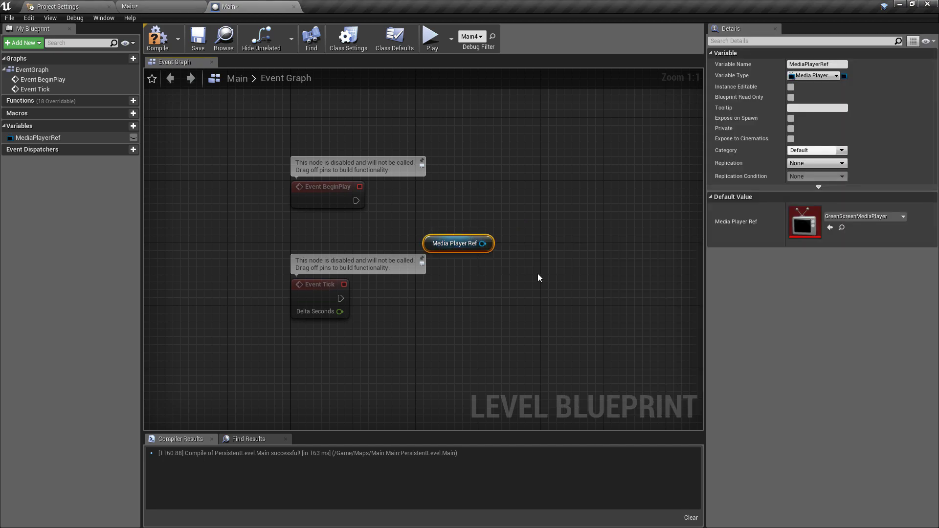
left_click_drag(483, 243, 521, 239)
type("opensource")
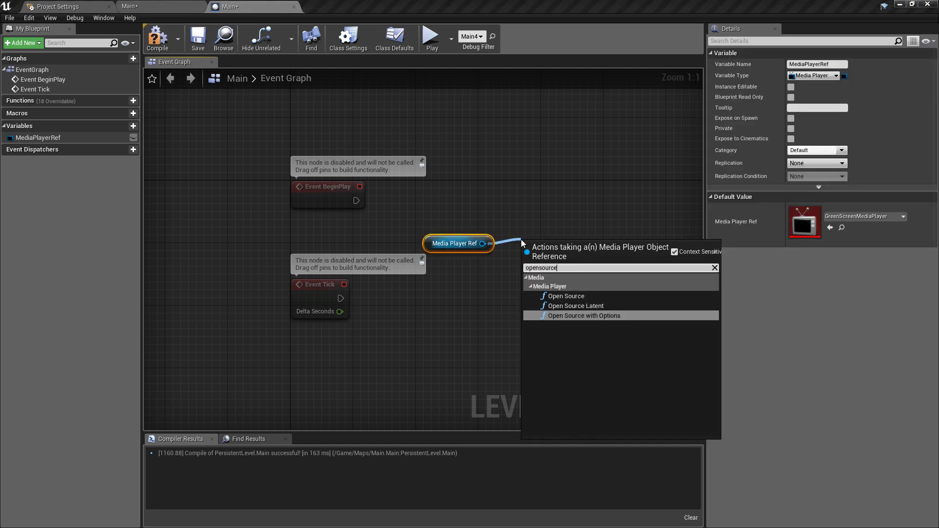
left_click(561, 295)
left_click(557, 297)
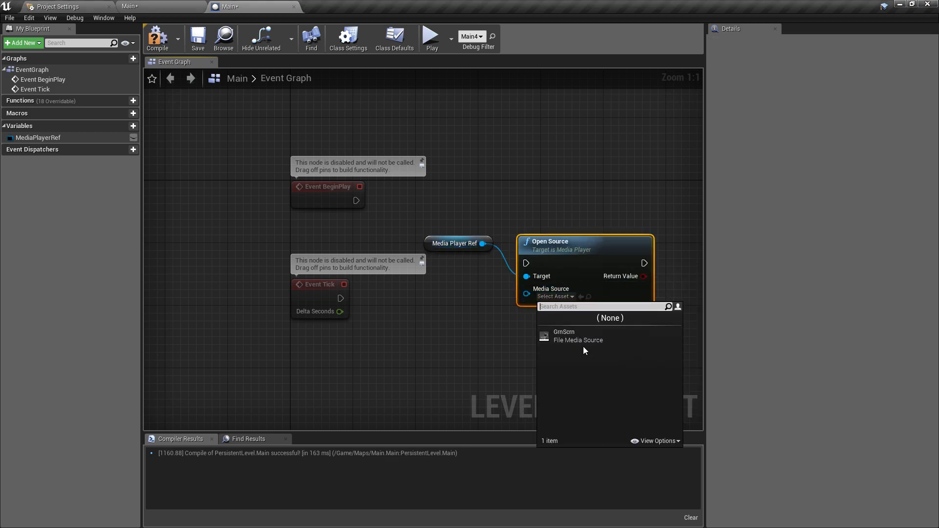
left_click(583, 338)
Connect BeginPlay to the Open Source node's execution input and recompile the blueprint.
left_click_drag(625, 271, 641, 216)
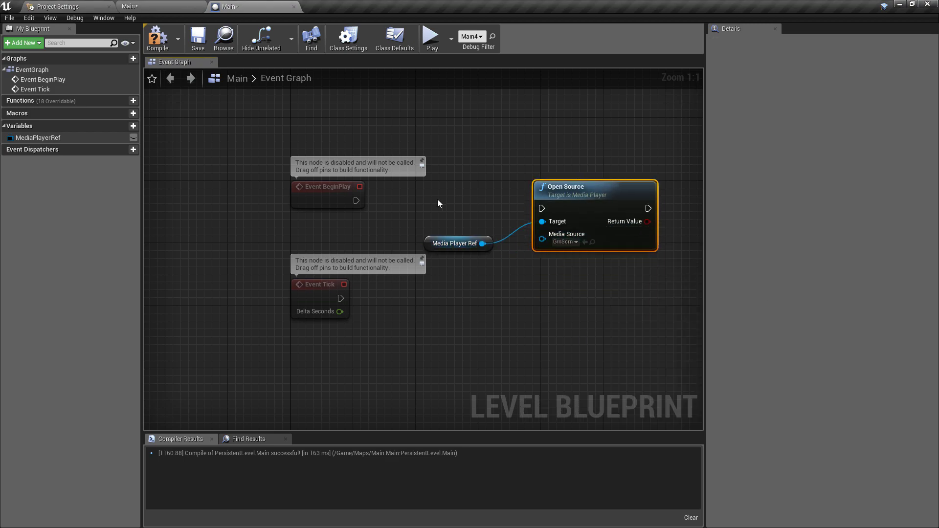
left_click_drag(356, 201, 563, 194)
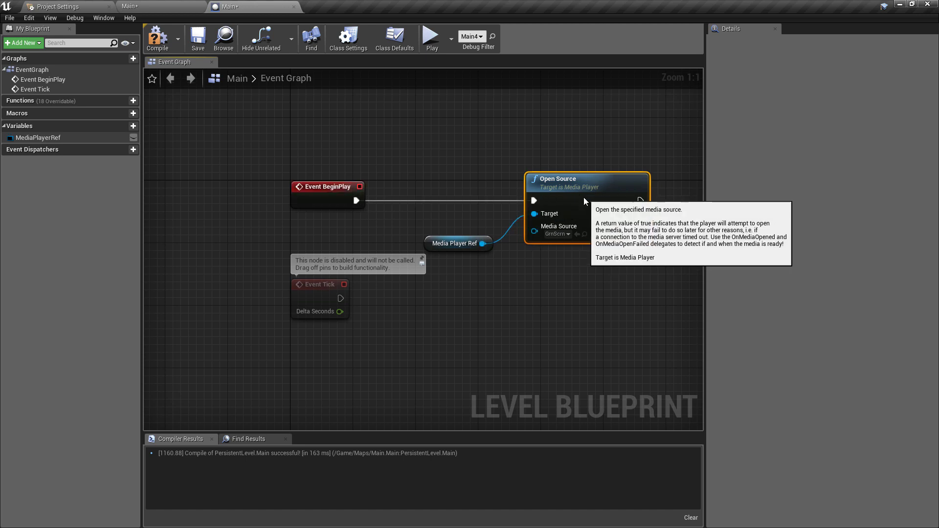
left_click_drag(465, 250, 590, 273)
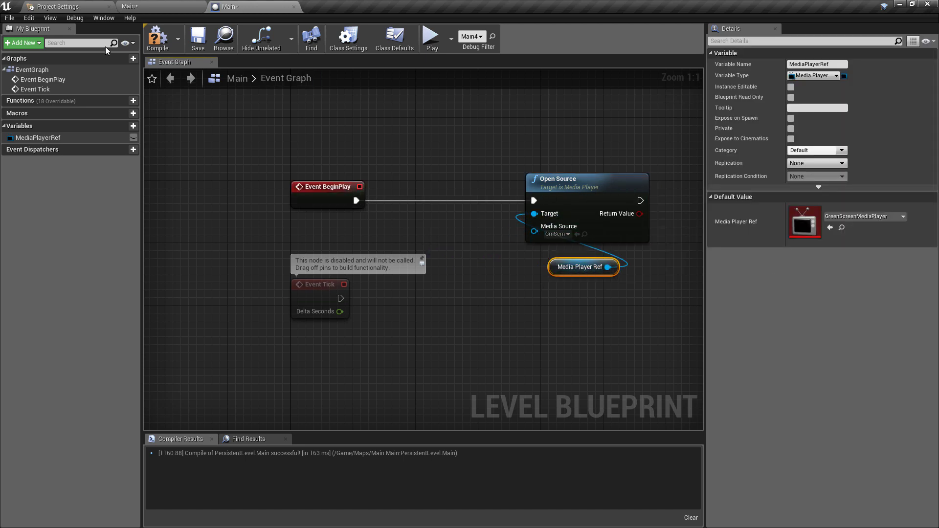
left_click(157, 40)
left_click(356, 201, "alt")
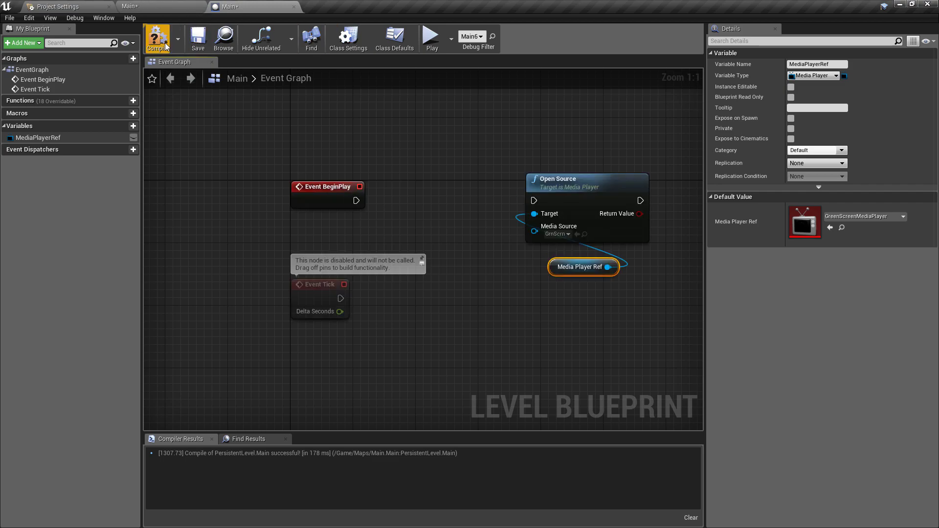
Test-play the level from the main view to check the video, then stop.
left_click(172, 6)
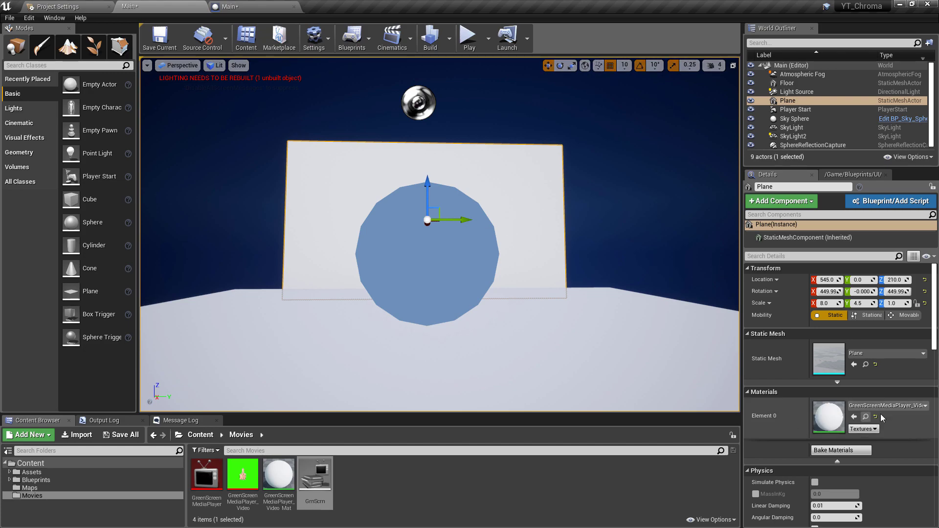
left_click(468, 42)
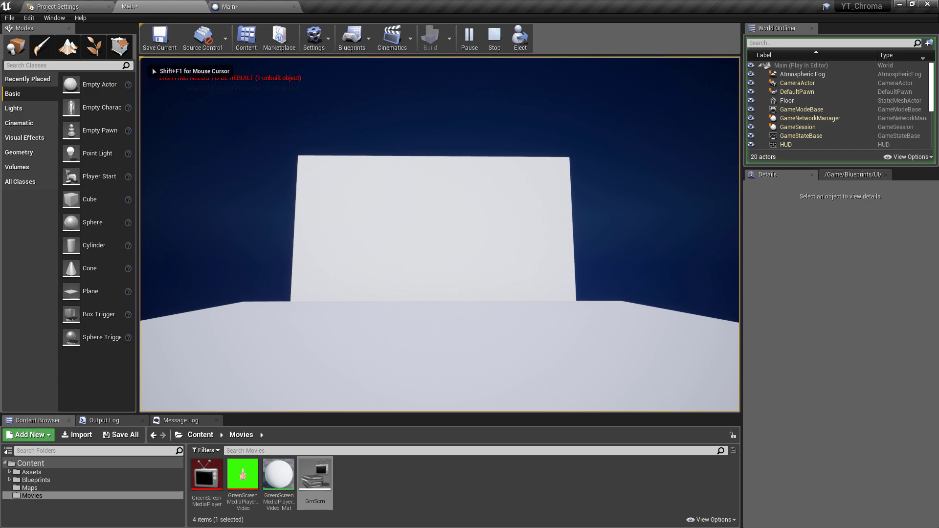
key("Escape")
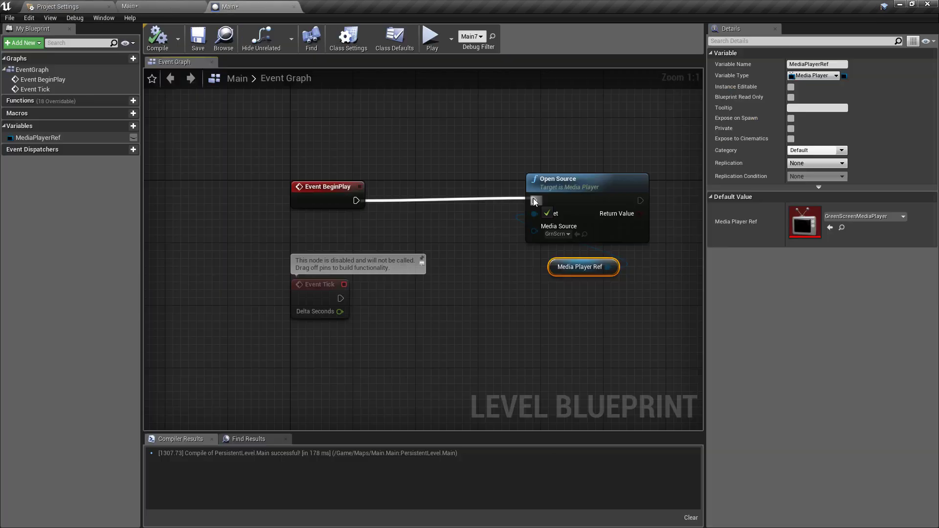
Save the map with Ctrl+S.
key("ctrl+s")
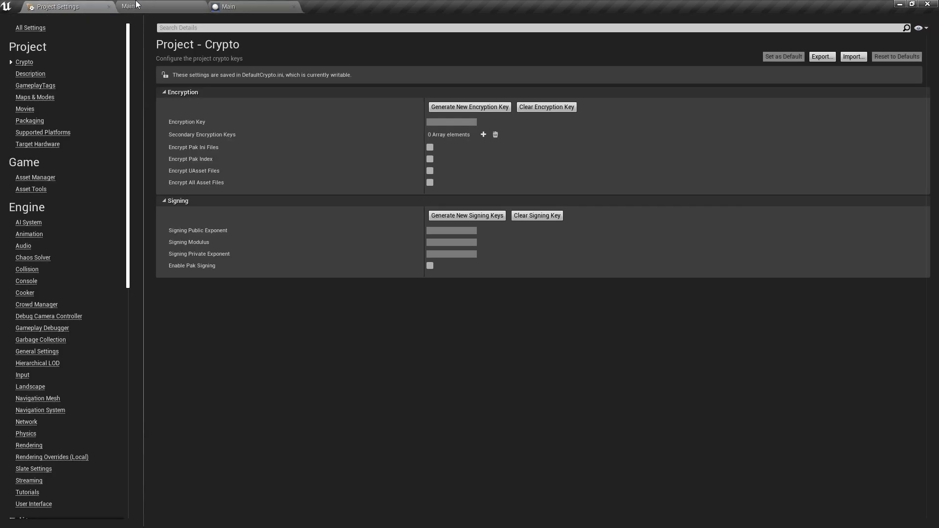